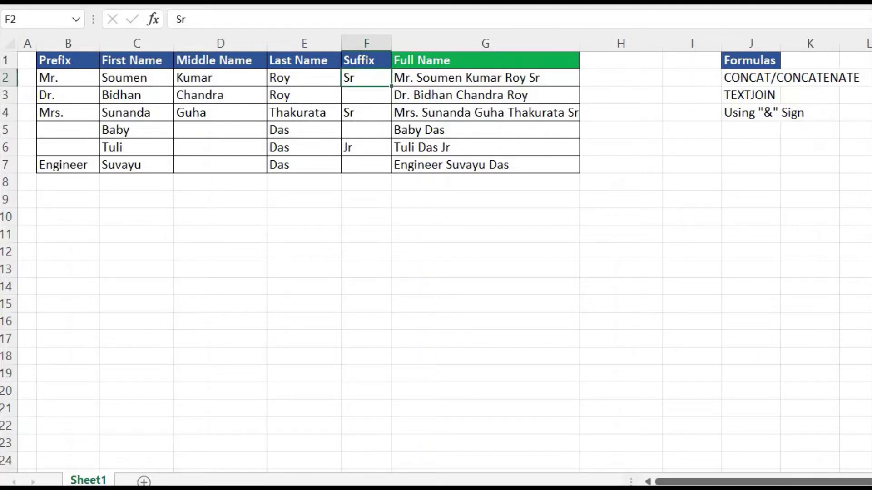
Review the prefix in B2, suffix in F2 and existing full name in G2, and select H2
left_click(67, 78)
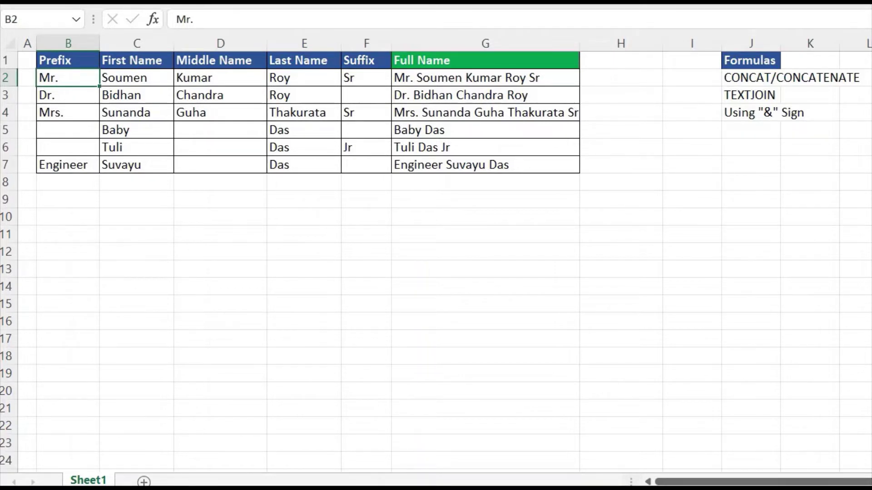
left_click(366, 78)
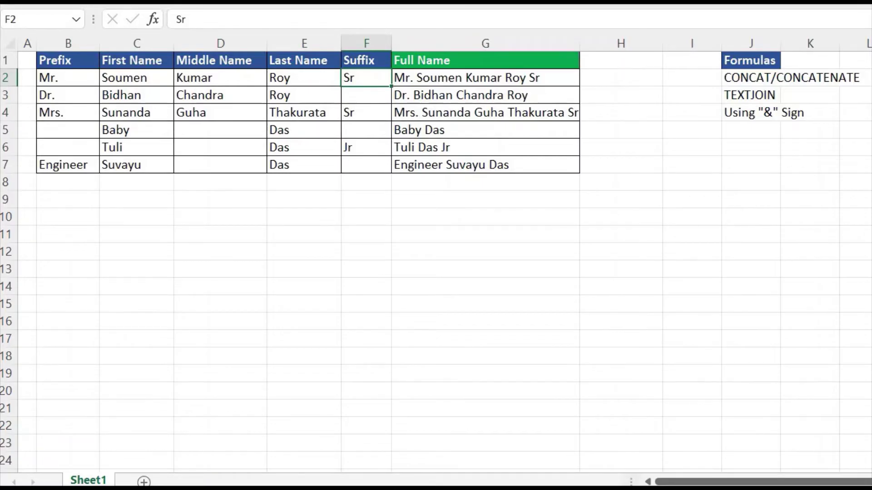
left_click(485, 78)
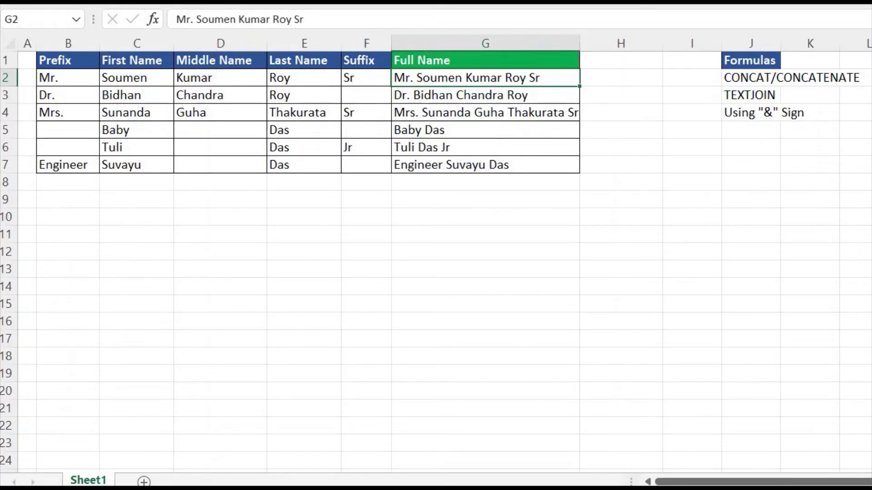
left_click(621, 77)
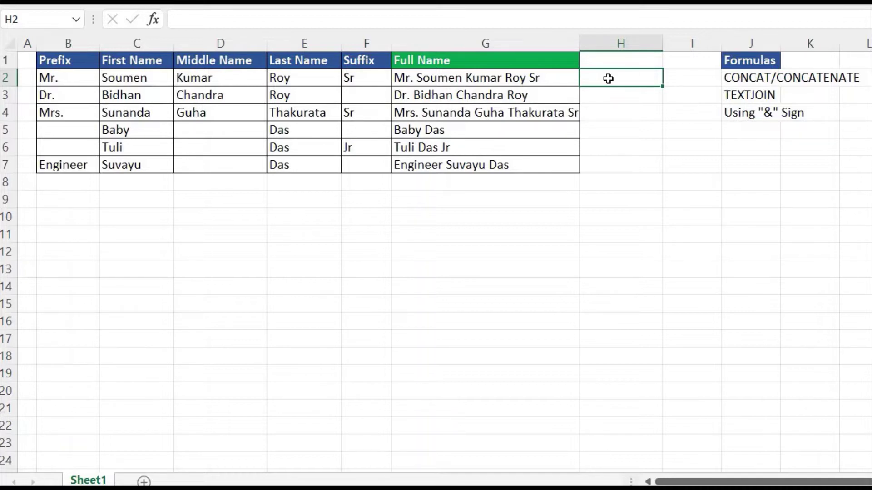
Compare the CONCAT and CONCATENATE descriptions, then start =CONCAT( in H2
type("= ")
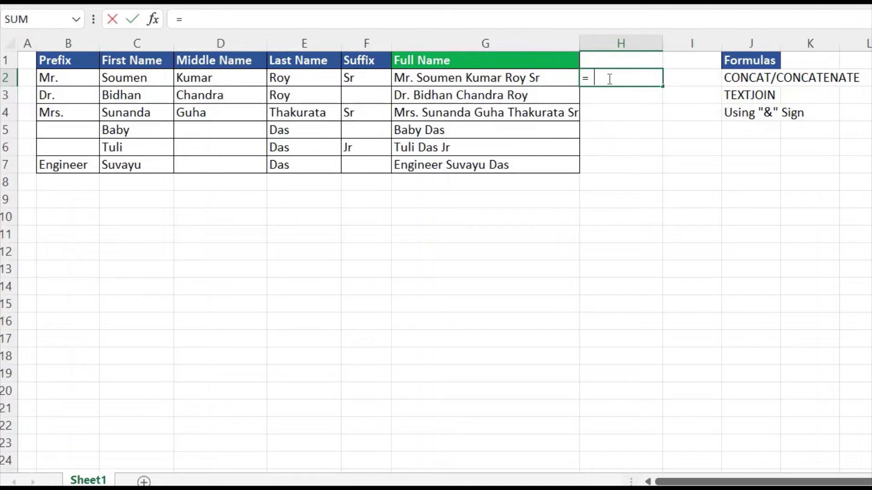
type("con")
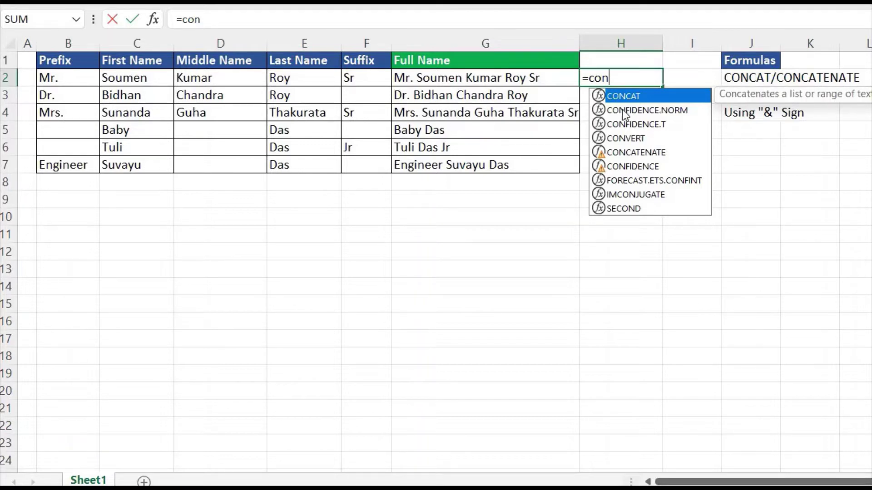
left_click(636, 154)
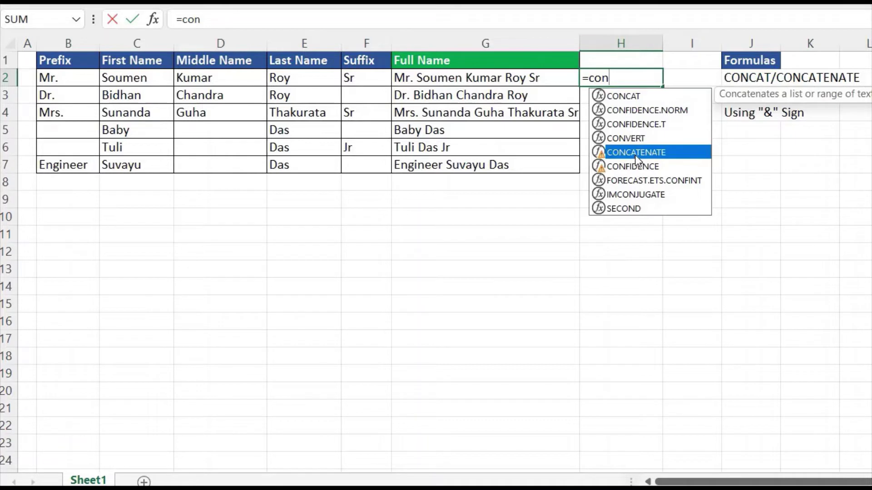
left_click(628, 97)
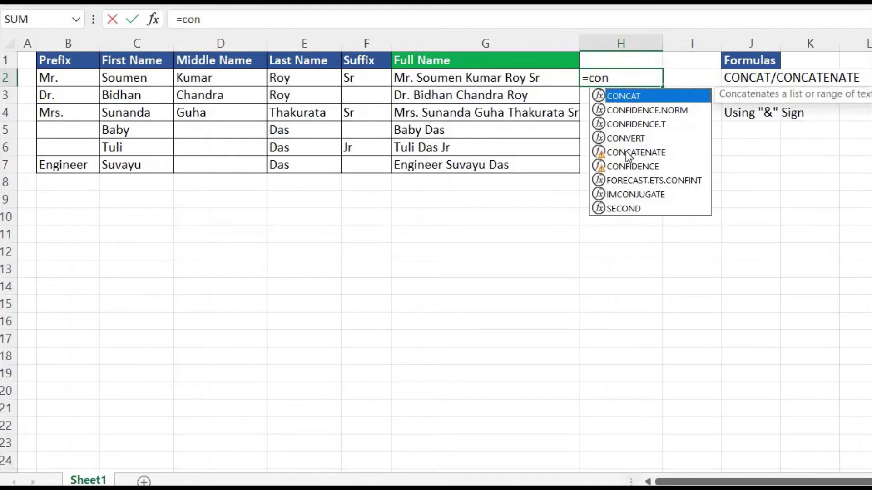
left_click(626, 153)
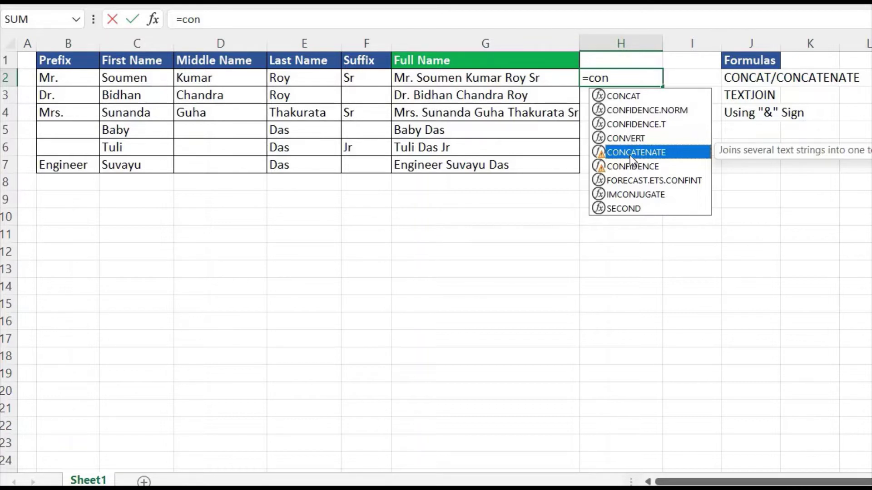
left_click(636, 98)
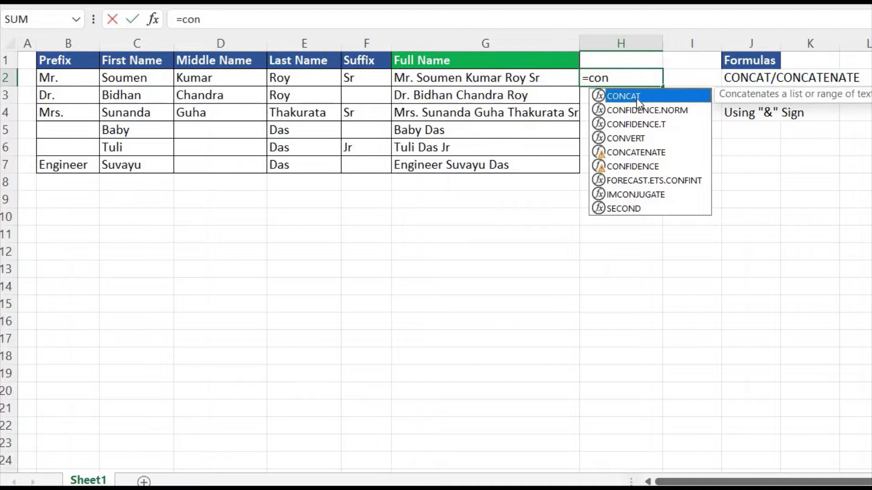
double_click(637, 98)
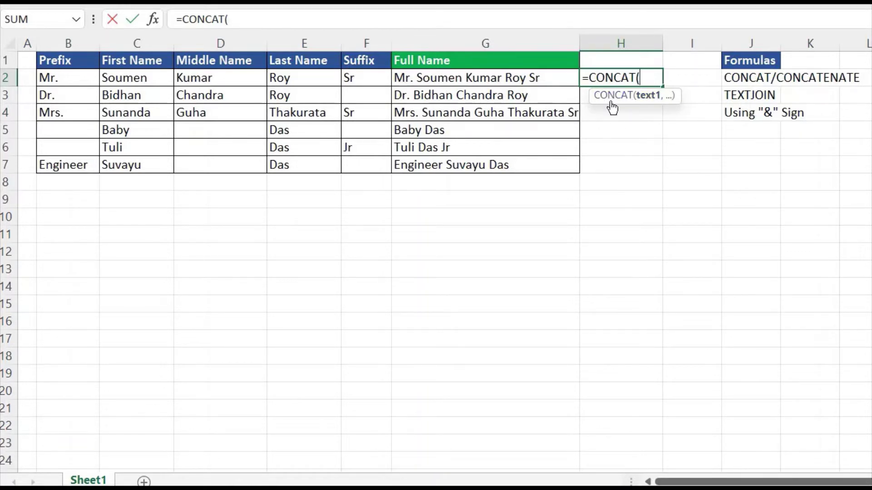
Complete H2 as =CONCAT(B2,C2), which displays Mr.Soumen
left_click(62, 79)
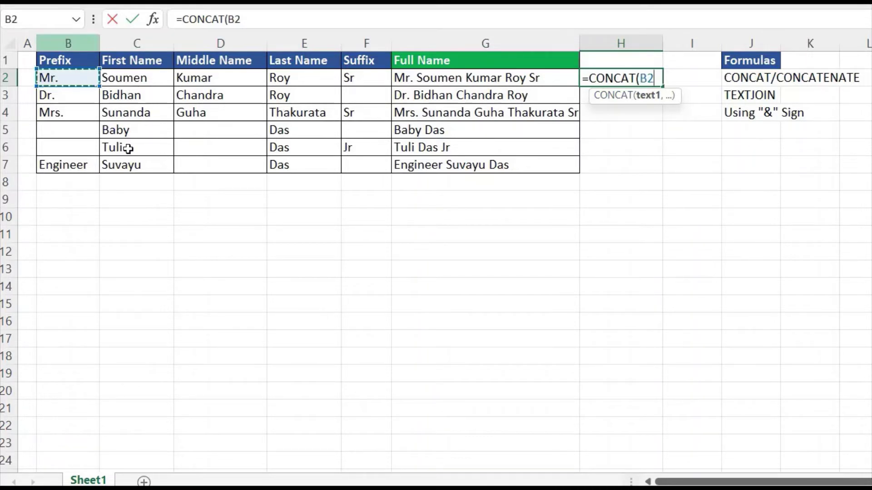
type(",")
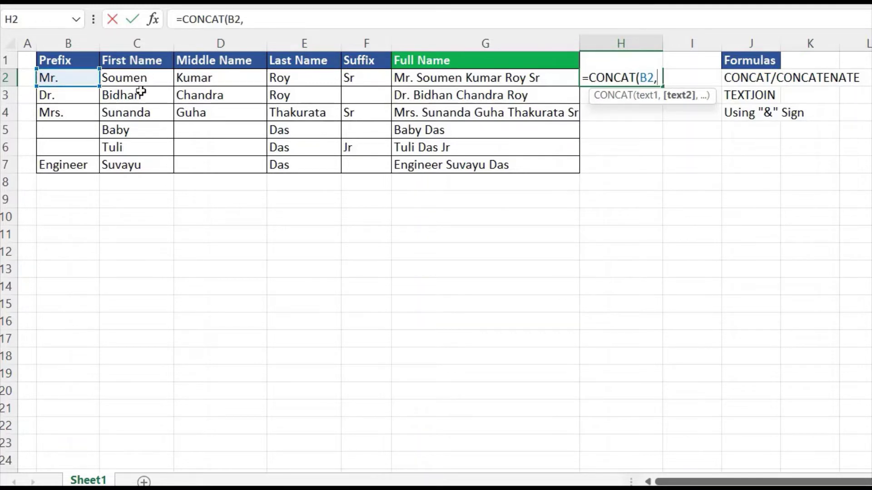
left_click(147, 76)
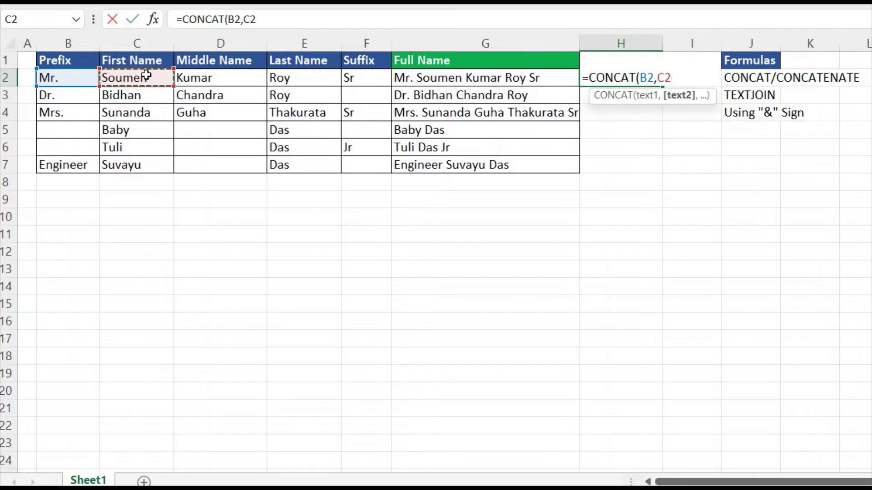
type(")")
key("Return")
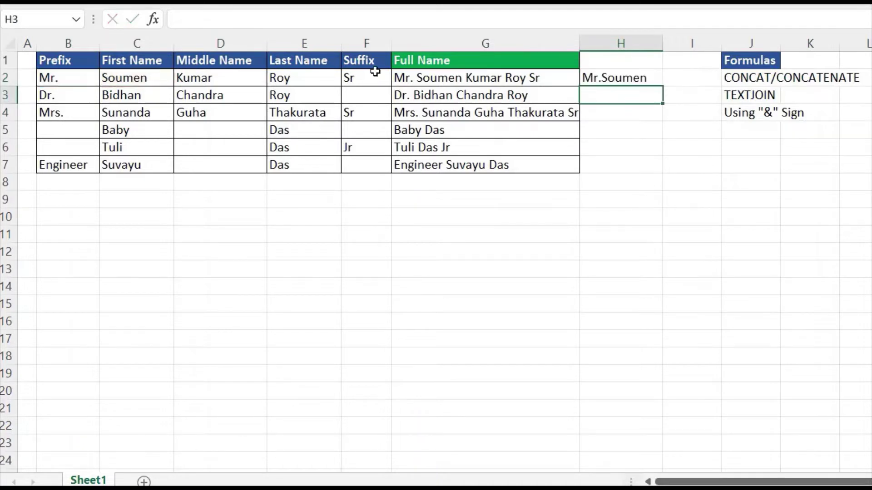
Insert a " " separator so H2 becomes =CONCAT(B2," ",C2) and shows Mr. Soumen
left_click(618, 78)
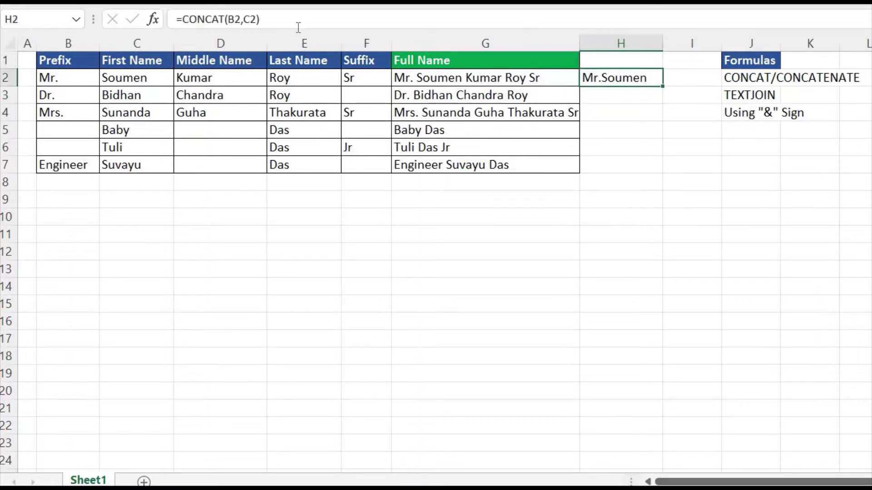
left_click(244, 19)
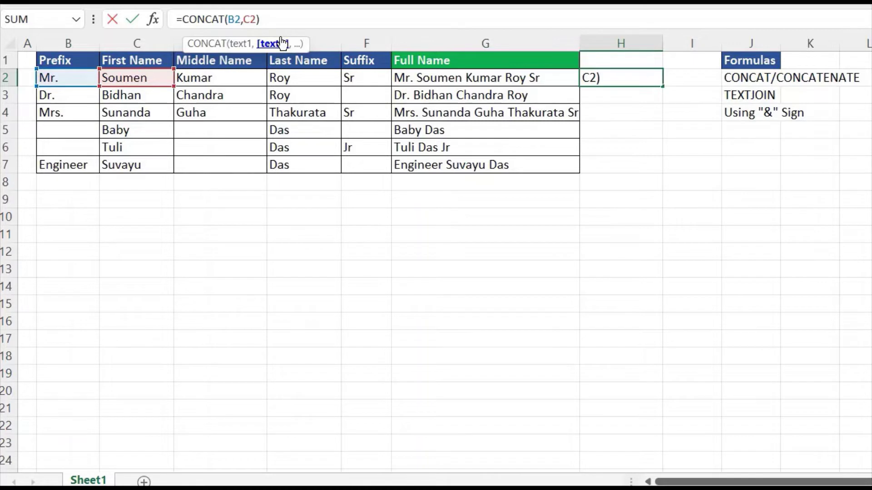
type(",")
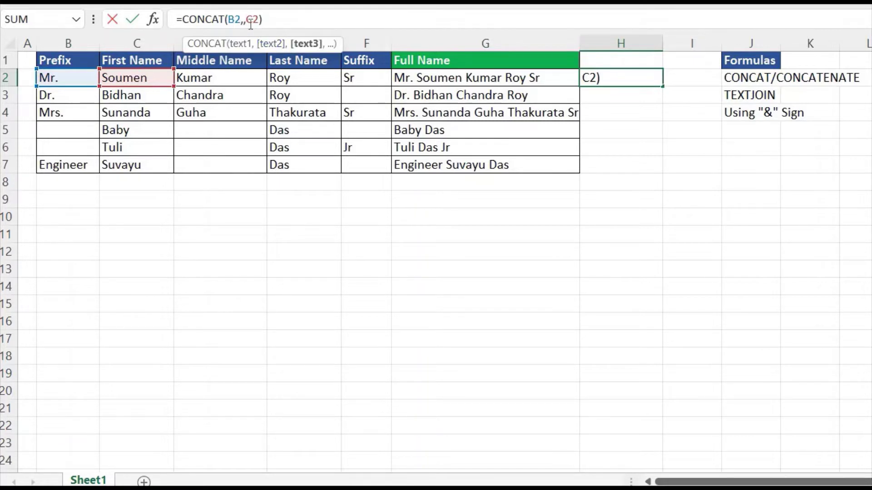
key("Left")
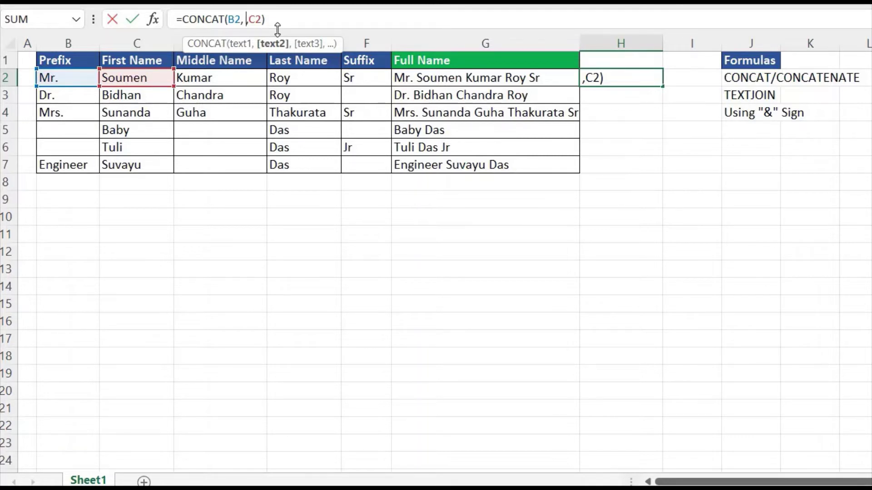
type("\"")
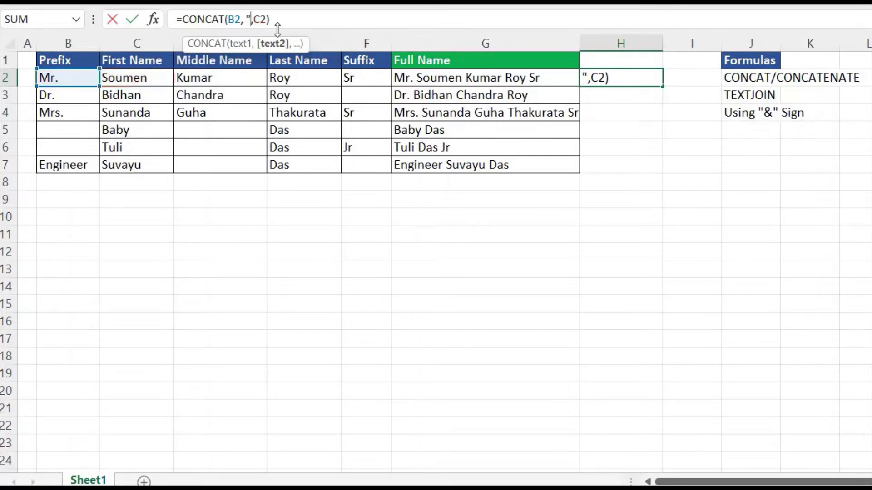
left_click(242, 20)
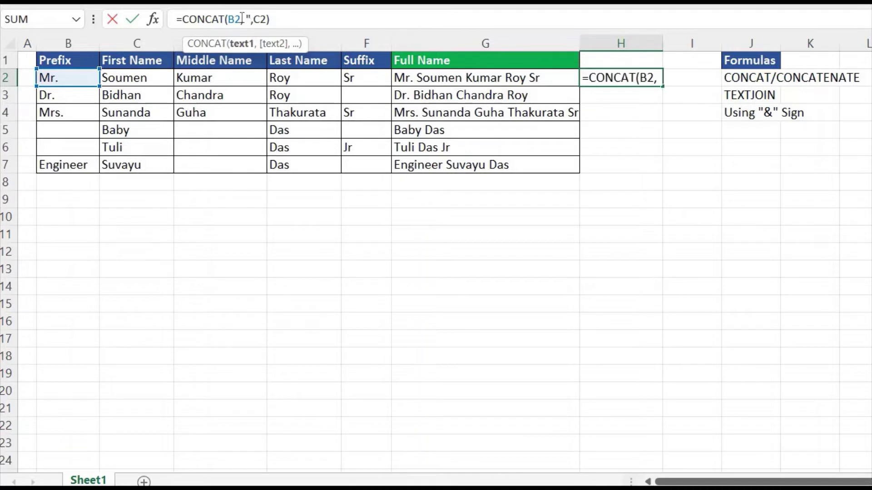
left_click(246, 22)
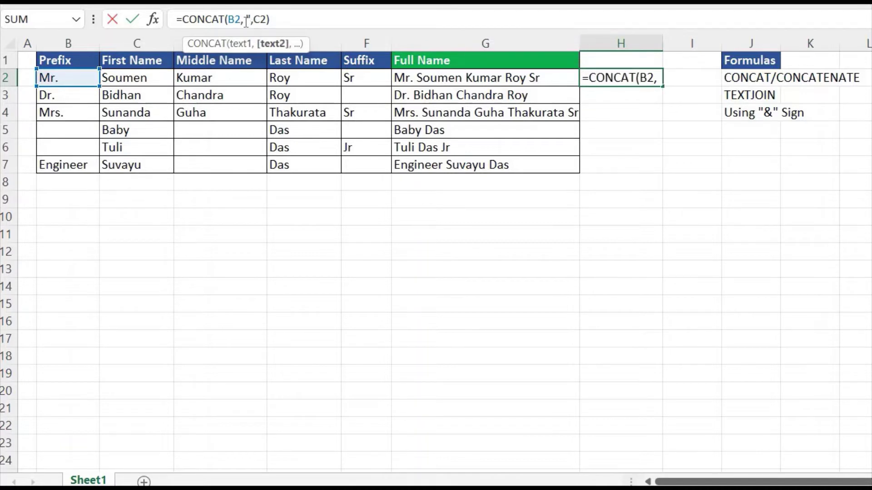
type("\"")
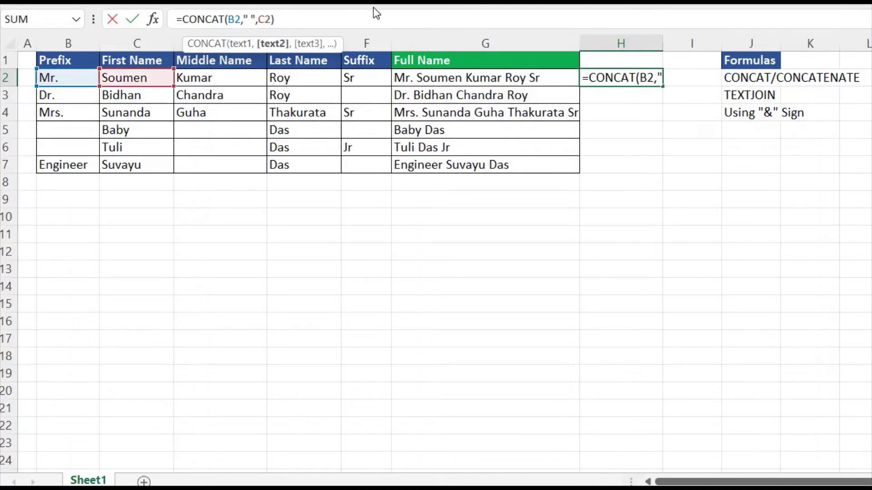
key("Return")
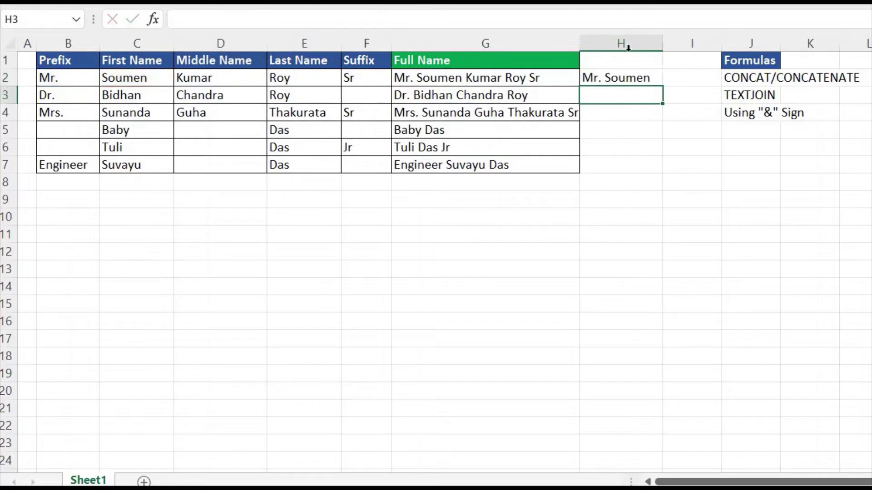
left_click(627, 80)
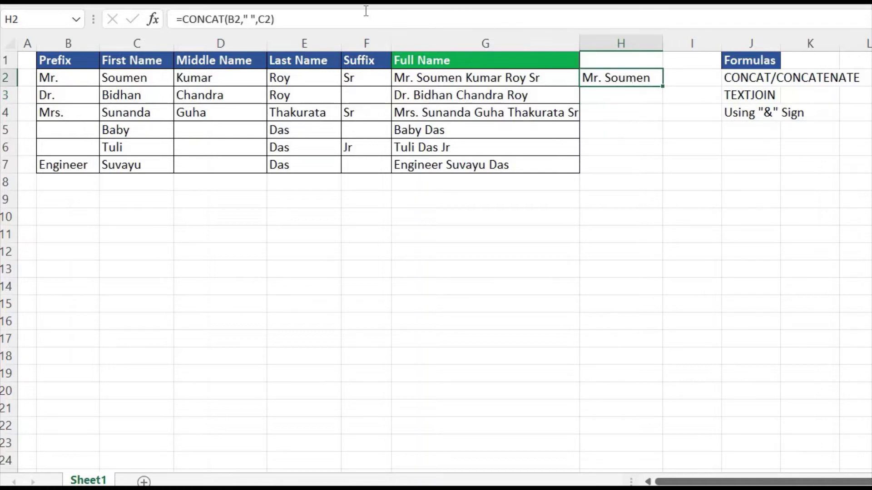
Extend H2 to =CONCAT(B2," ",C2," ",D2," ",E2," ",F2) and widen column H
left_click(269, 18)
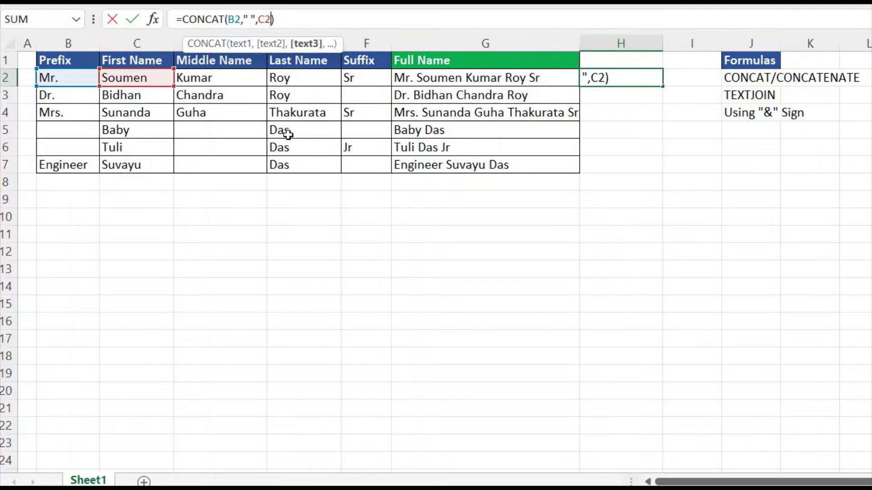
type(",")
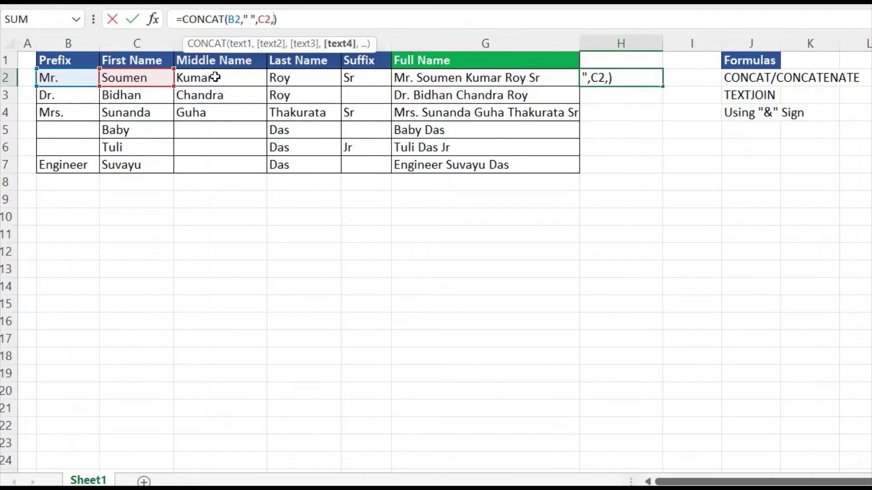
type("\" \",")
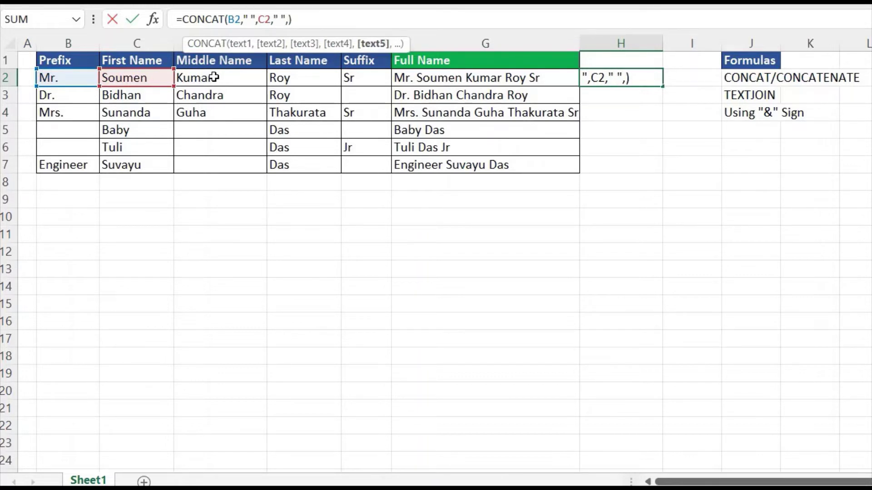
left_click(212, 77)
type(",")
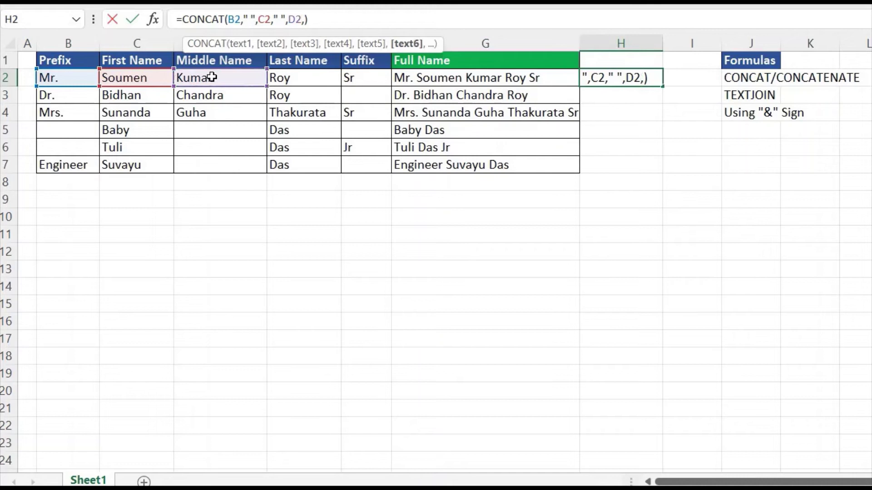
type("\" \",")
left_click(289, 81)
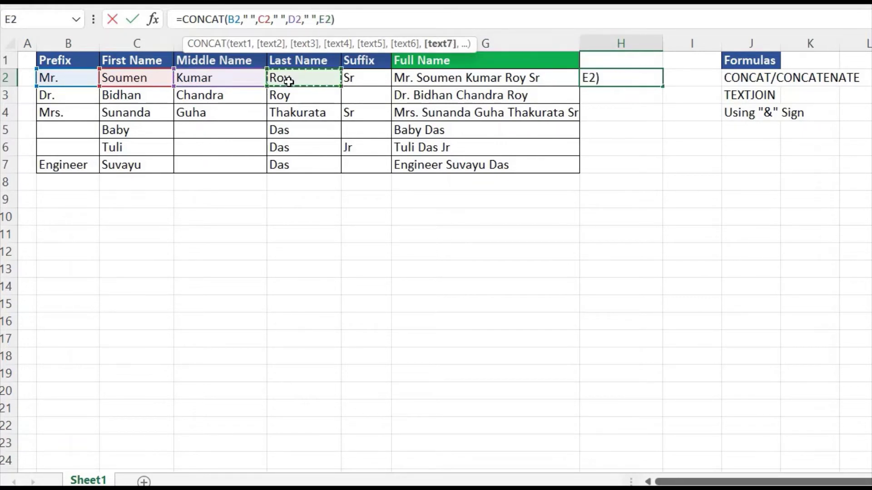
type(",\" \"")
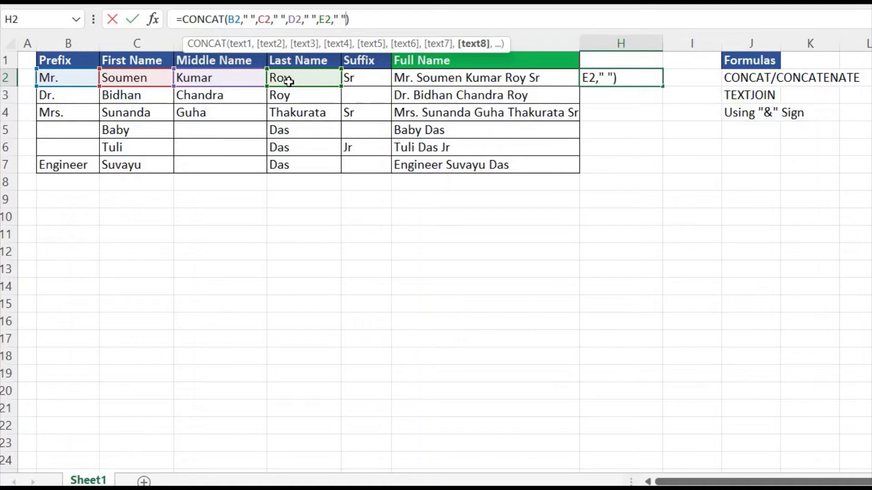
type(",")
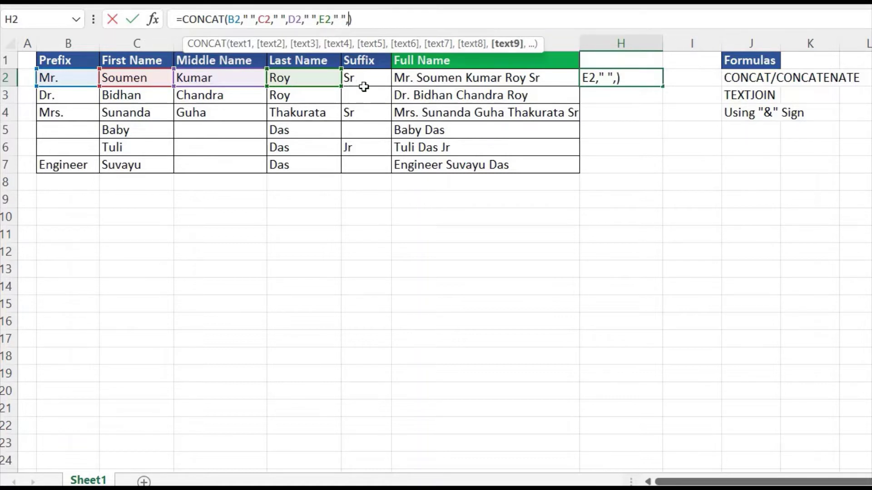
left_click(376, 78)
key("Return")
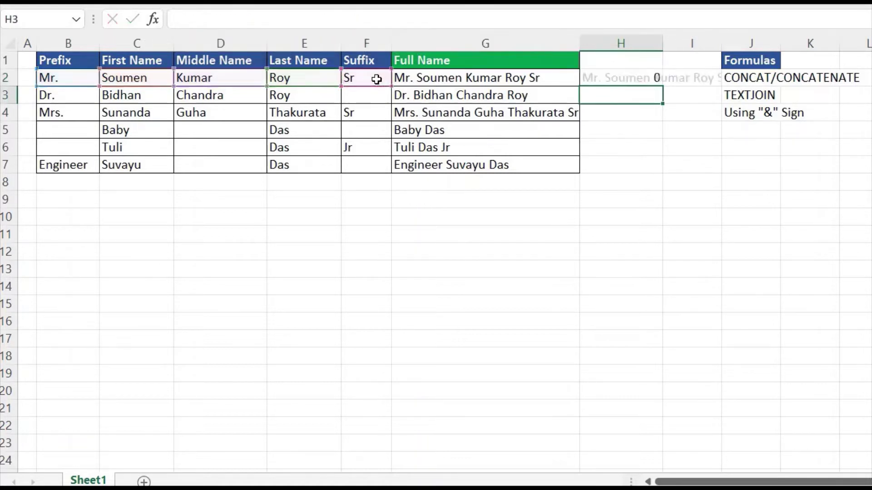
key("Up")
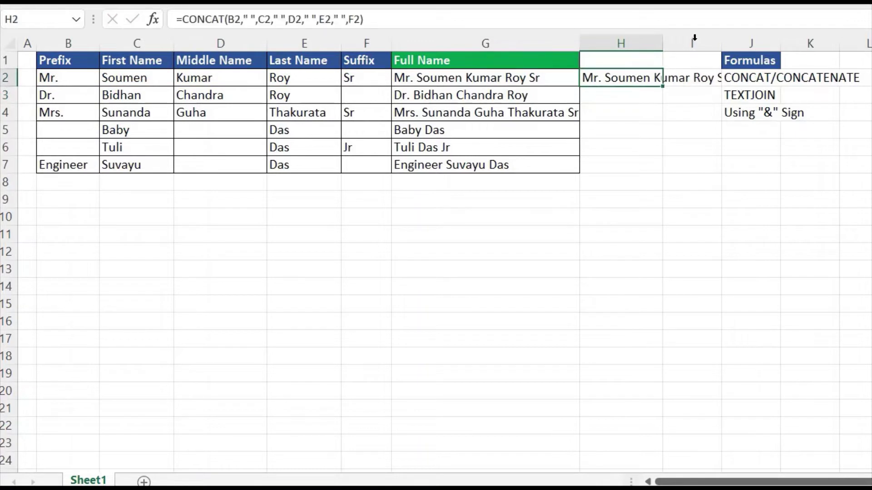
left_click_drag(663, 40, 672, 41)
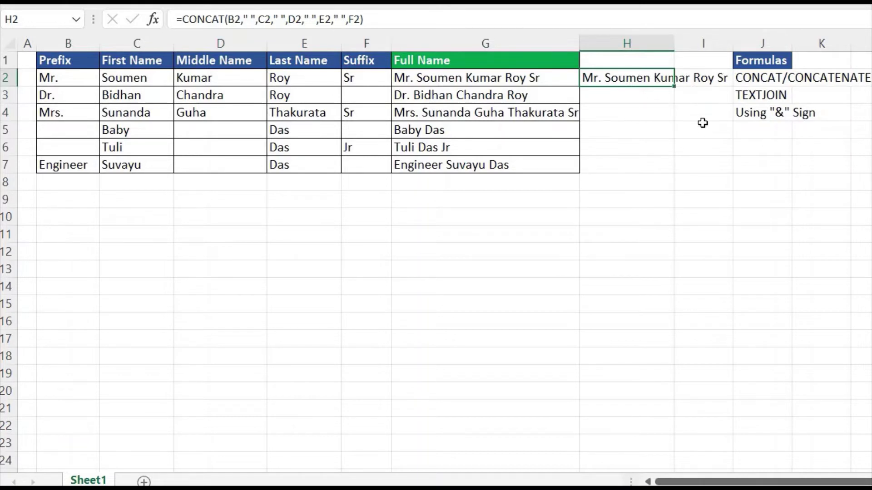
Fill the CONCAT formula down to H7 and inspect the formulas in H5, H6, H7 and H2
left_click_drag(673, 88, 677, 173)
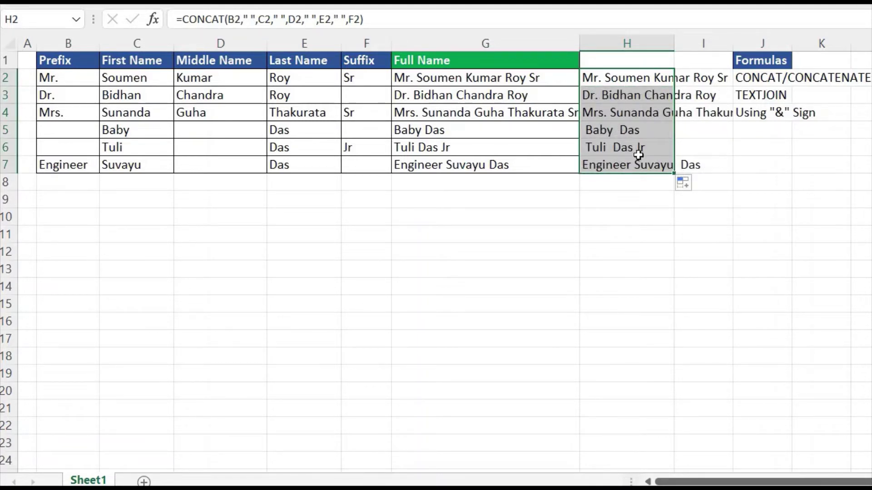
left_click(607, 132)
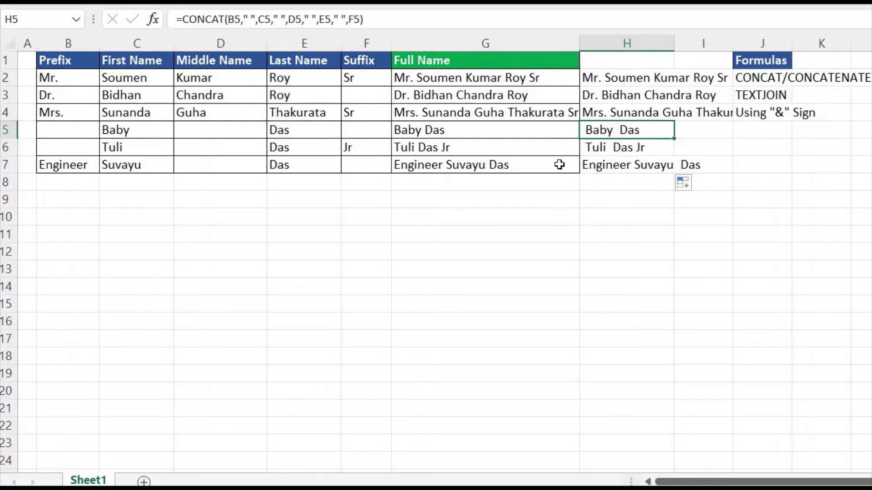
left_click(629, 144)
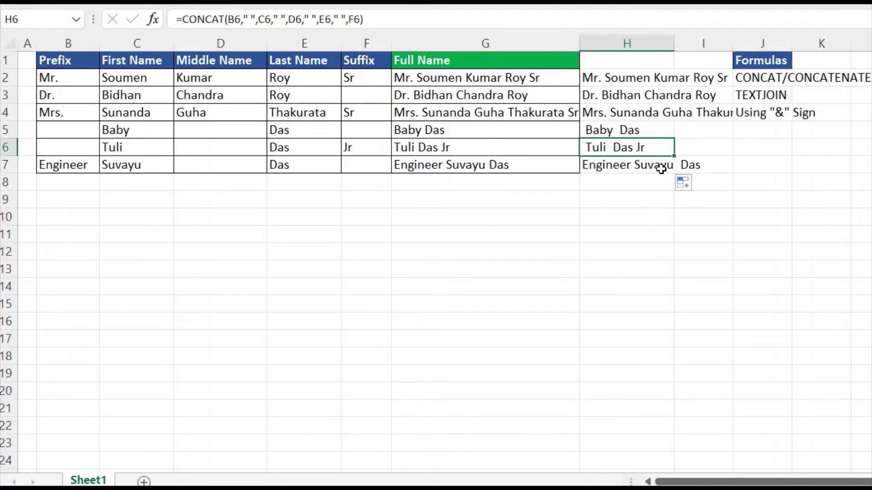
left_click(626, 167)
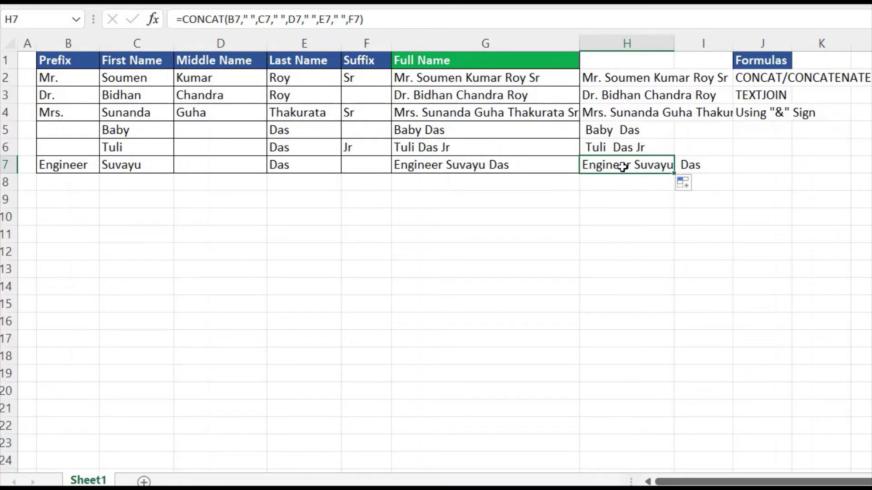
left_click(622, 82)
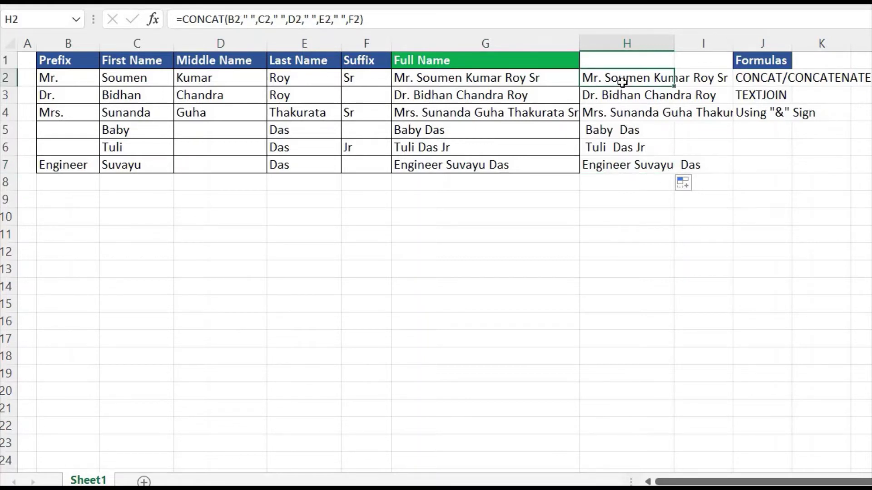
Wrap H2 as =TRIM(CONCAT(...)) and fill it down through H7
left_click(183, 20)
type("tri")
key("Tab")
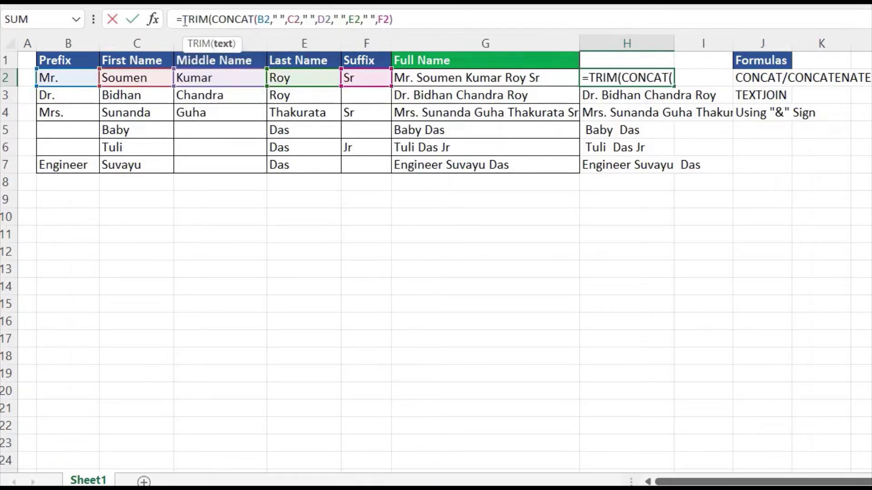
left_click(427, 19)
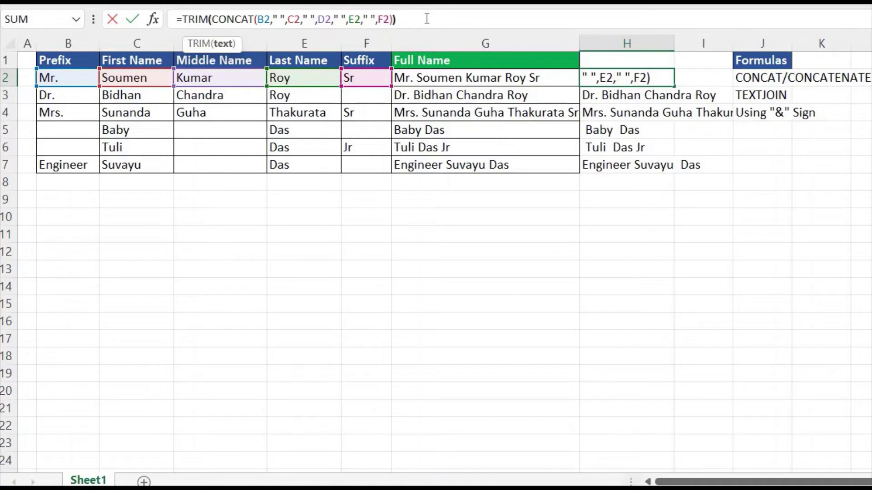
key("Return")
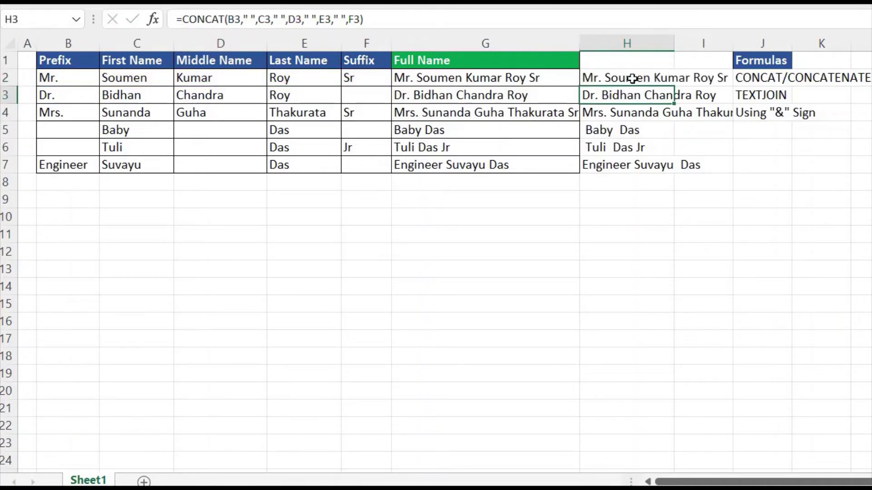
left_click_drag(634, 78, 664, 83)
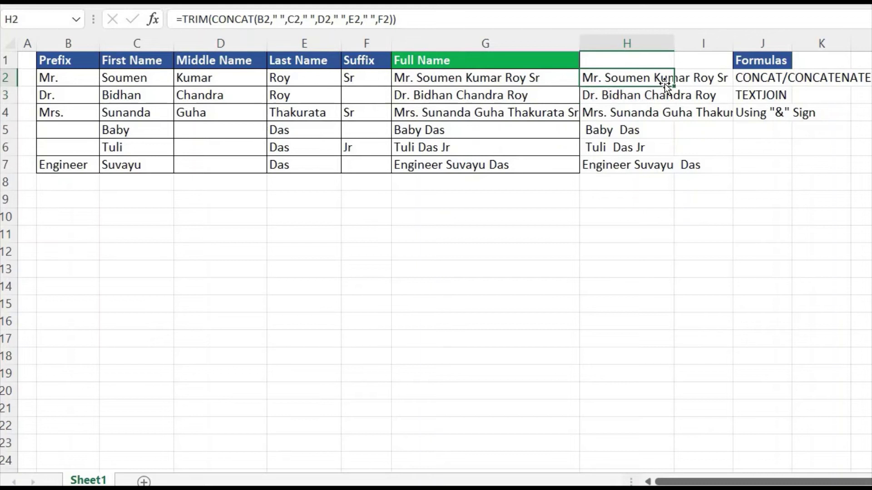
double_click(674, 83)
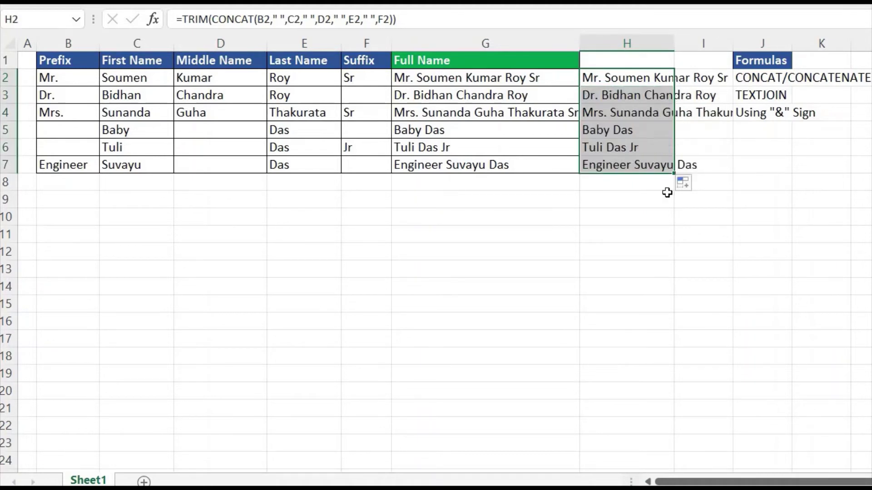
left_click(647, 165)
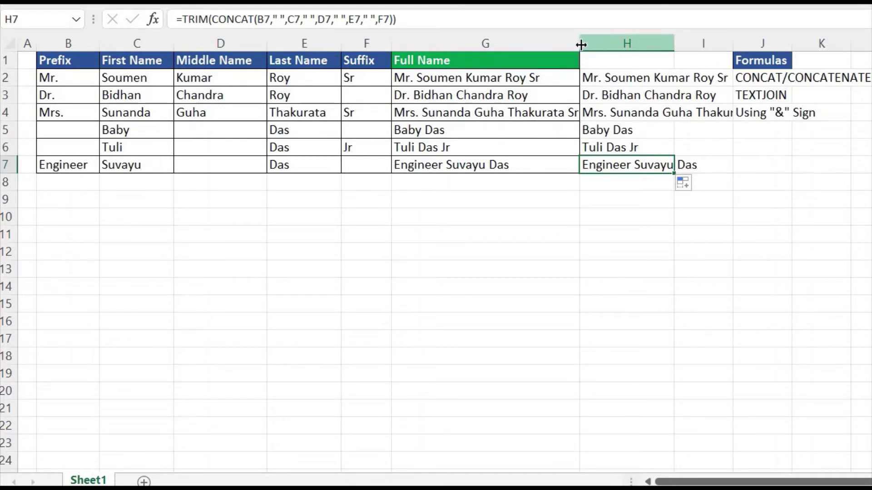
Narrow column G to width 19.00 and widen column I
left_click_drag(573, 43, 550, 44)
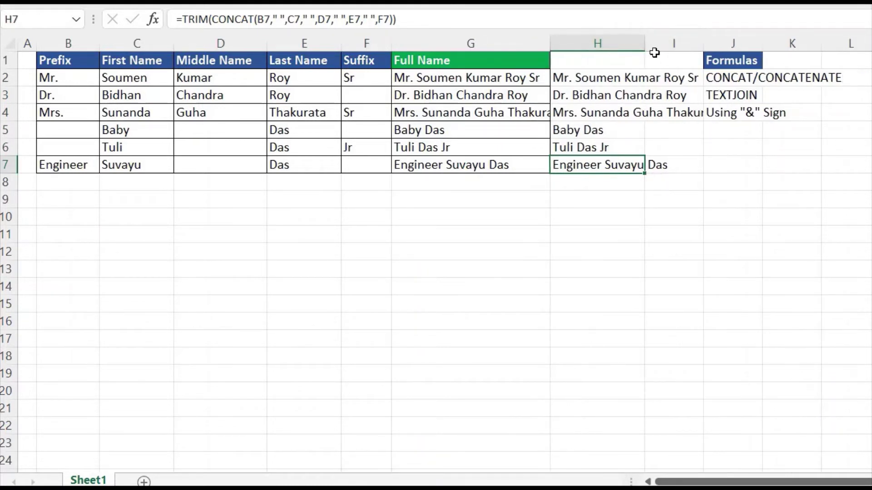
left_click_drag(702, 43, 740, 43)
left_click_drag(549, 44, 521, 43)
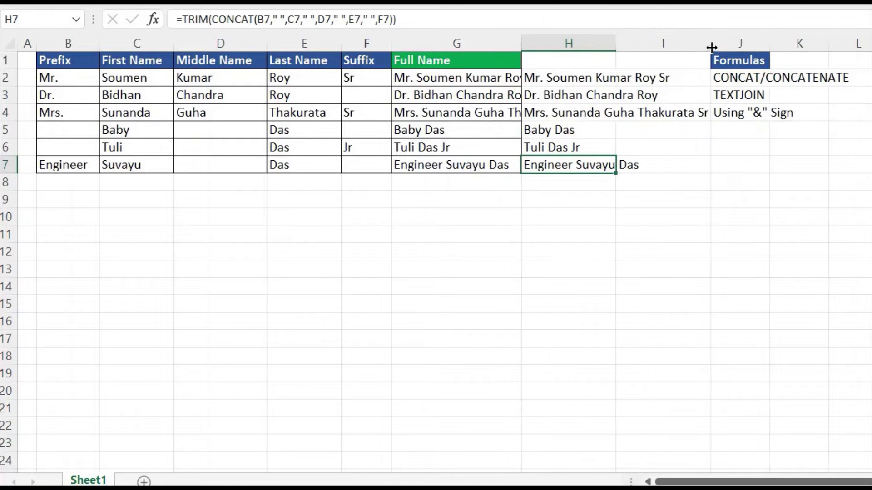
left_click_drag(717, 48, 726, 44)
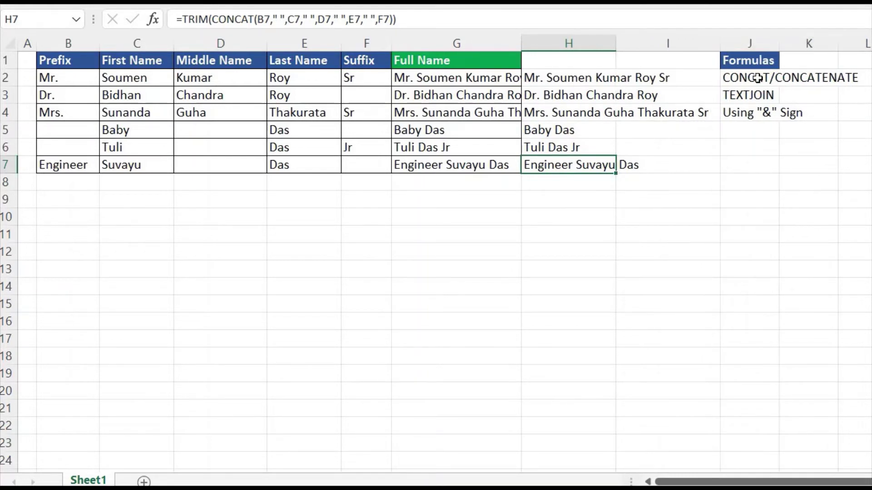
Shade the CONCAT/CONCATENATE label in J2 green
left_click(757, 78)
left_click(260, 2)
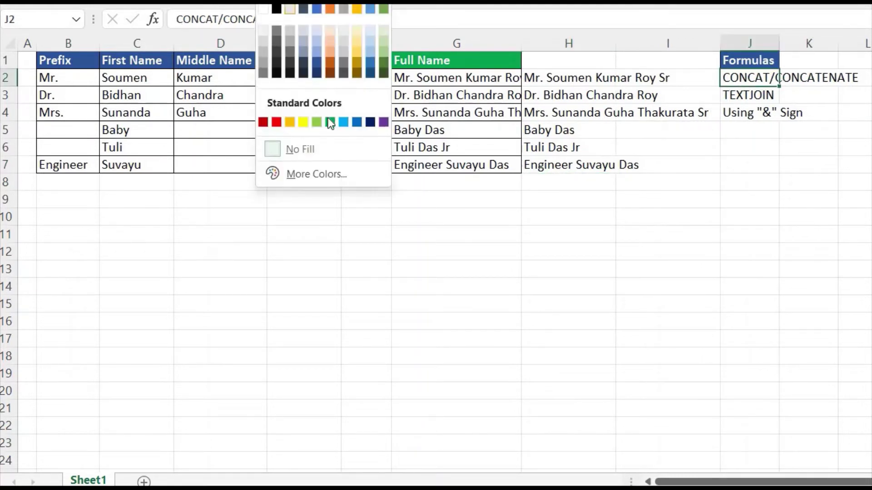
left_click(327, 120)
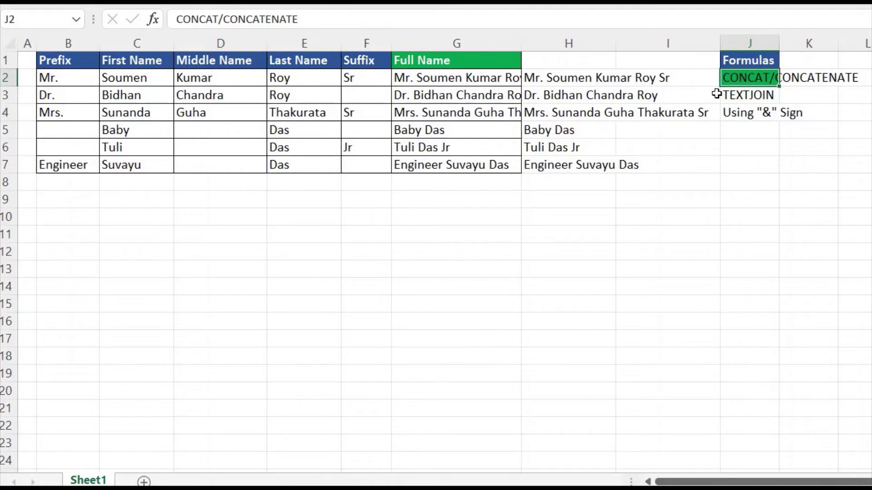
Clear the CONCAT/TRIM full names from H2:H7
left_click(735, 95)
left_click(584, 79)
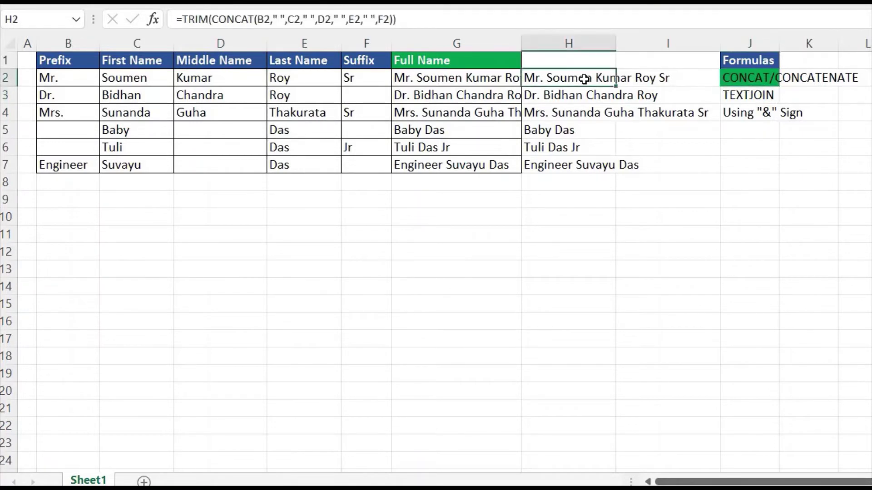
key("ctrl+shift+Down")
key("Delete")
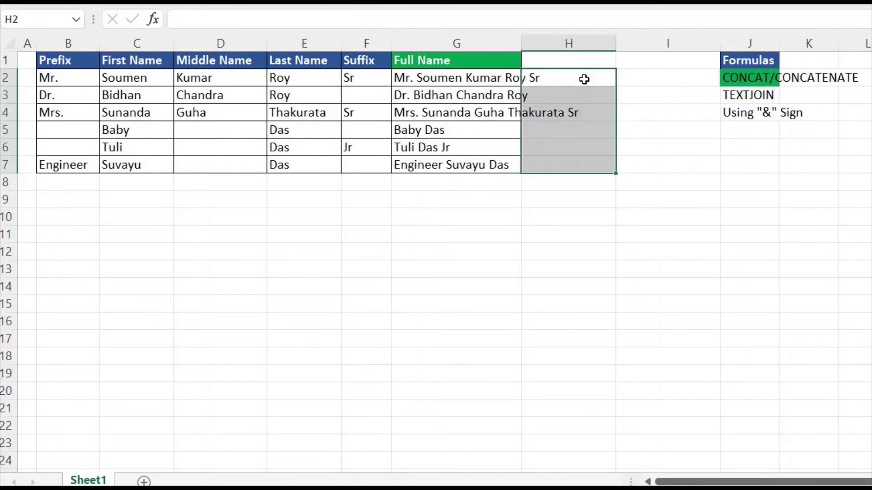
Start =TEXTJOIN(" ", in H2 with a single space as the delimiter
left_click(584, 79)
type("=tex")
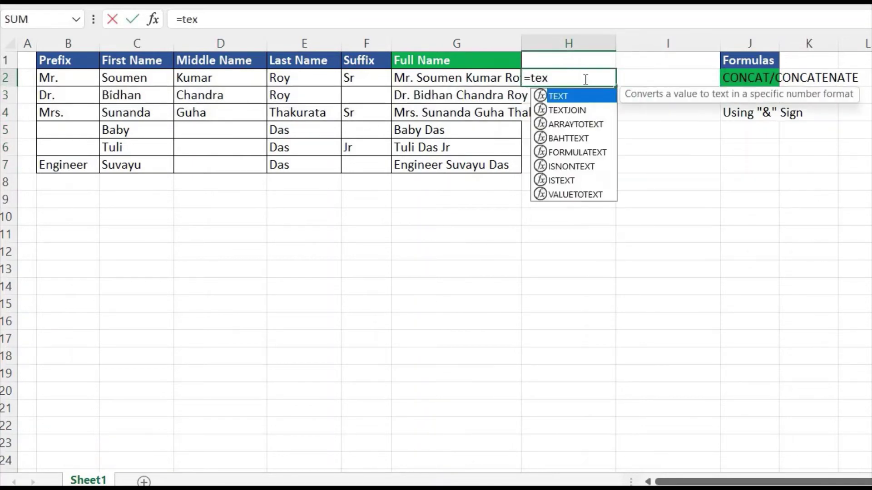
type("t")
key("Down")
key("Tab")
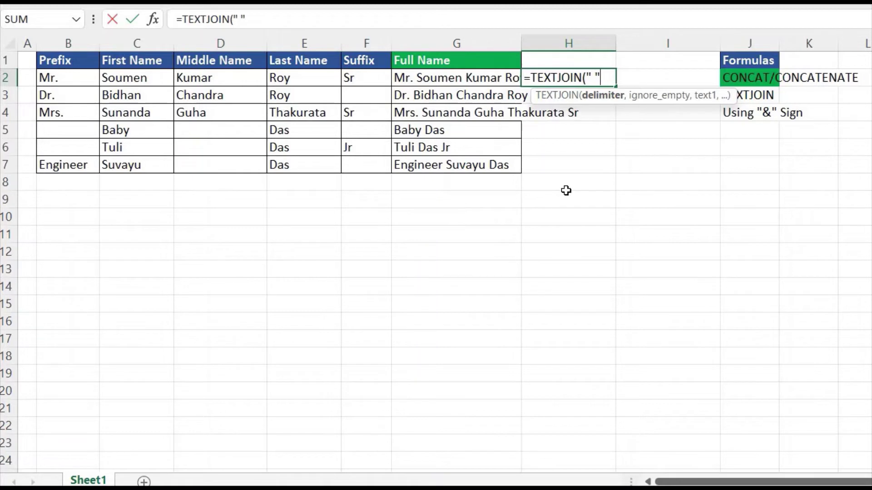
type("\" \",TRUE,")
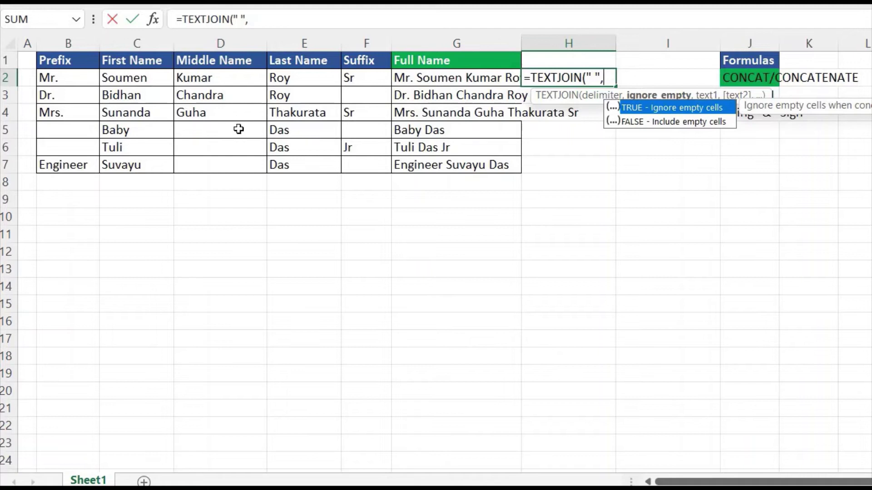
Set TEXTJOIN's ignore-empty argument to TRUE and add B2 and C2
double_click(648, 107)
type(",")
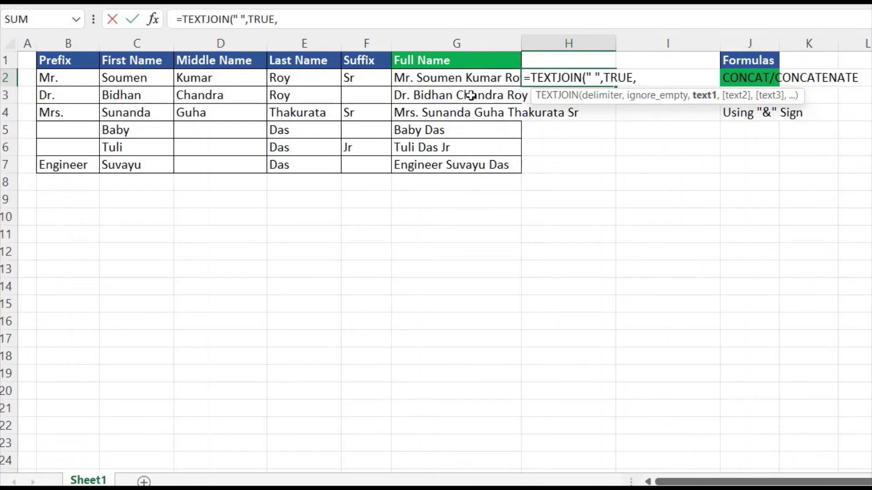
left_click(83, 80)
type(",")
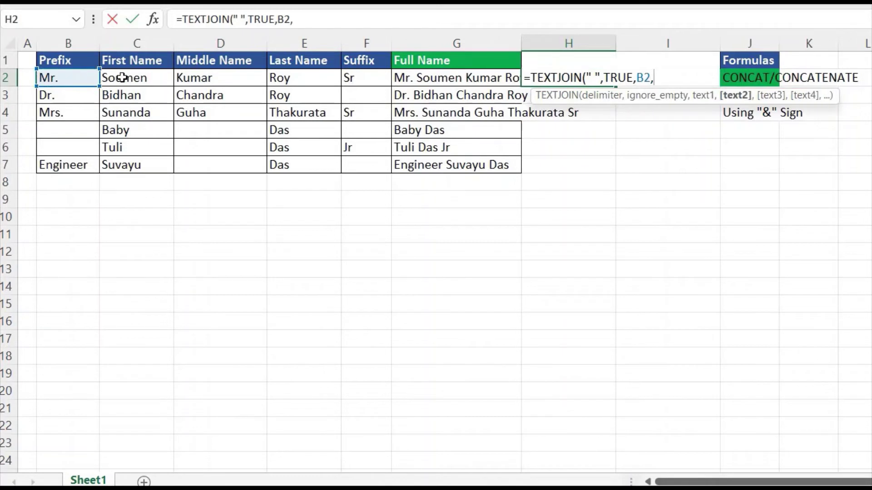
left_click(122, 78)
type(".")
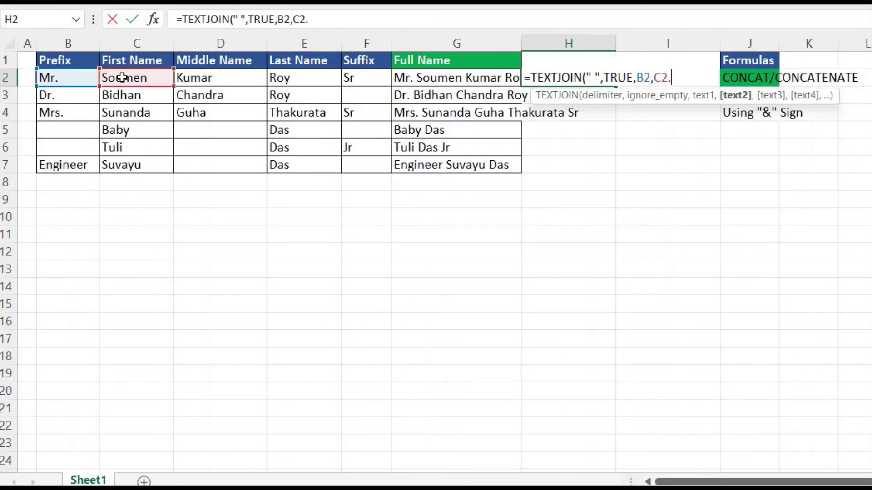
key("BackSpace")
type(",")
Add D2, E2 and F2, committing =TEXTJOIN(" ",TRUE,B2,C2,D2,E2,F2) in H2
left_click(213, 77)
type(",")
left_click(320, 73)
type(",")
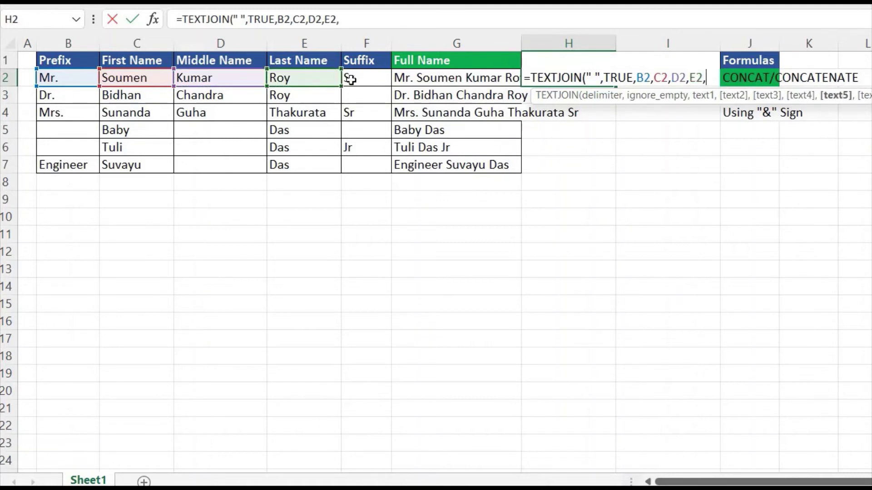
left_click(356, 79)
type(")")
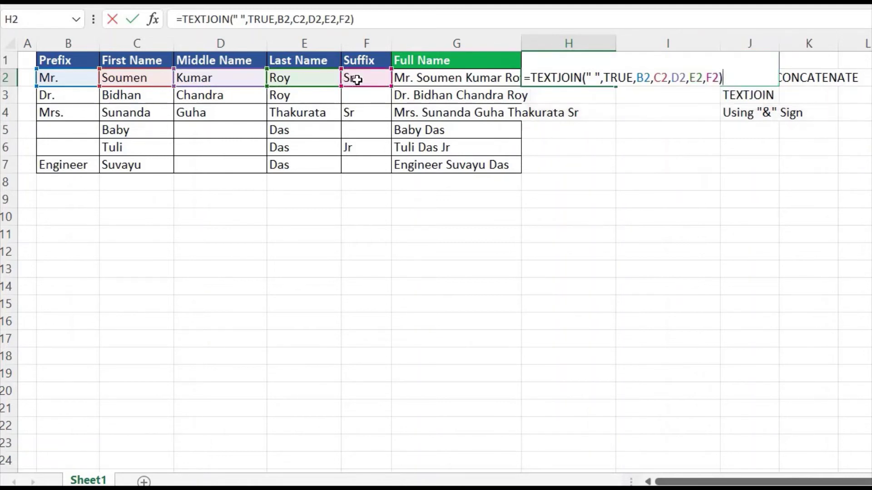
key("Return")
key("Up")
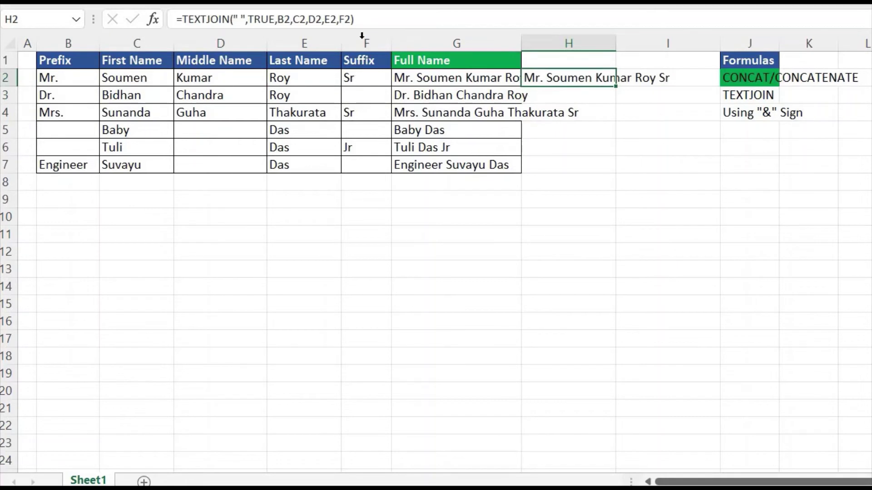
Rewrite H2's TEXTJOIN to use the range B2:F2 and fill it down to H7
left_click(353, 21)
key("BackSpace")
key("BackSpace")
key("BackSpace")
key("BackSpace")
key("BackSpace")
key("BackSpace")
key("BackSpace")
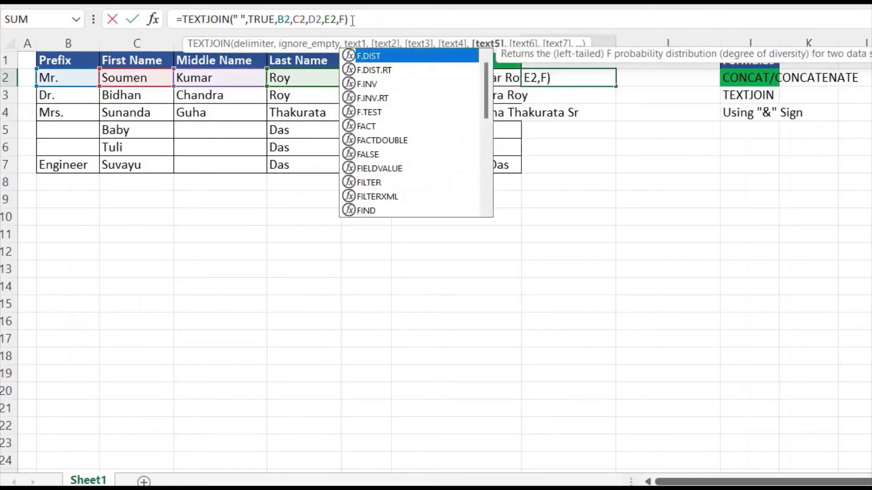
key("BackSpace")
key("BackSpace")
key("BackSpace")
key("BackSpace")
key("BackSpace")
key("BackSpace")
key("BackSpace")
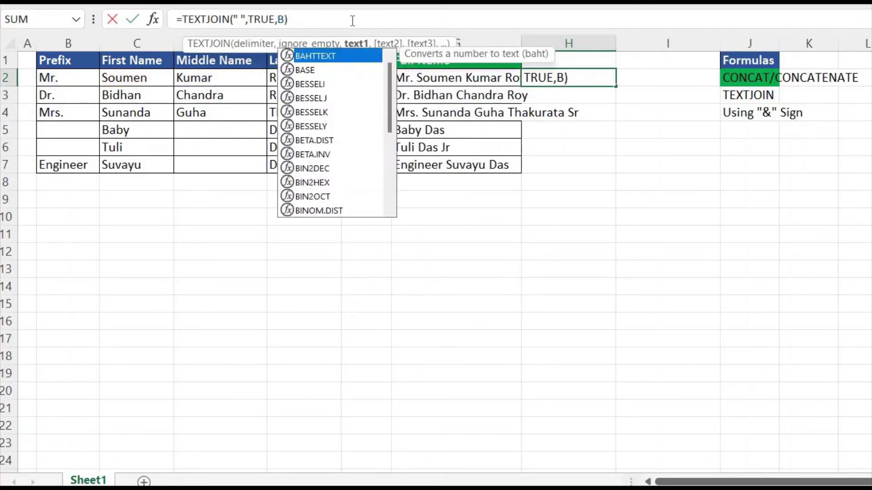
left_click_drag(73, 78, 350, 79)
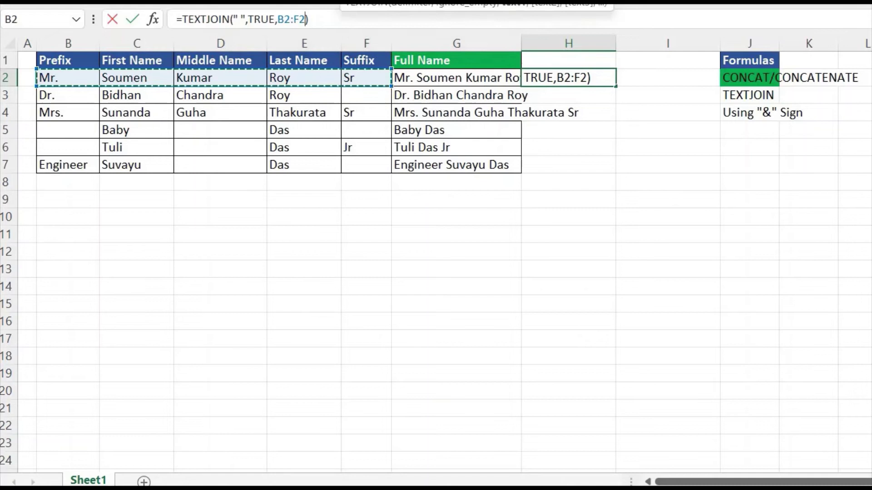
left_click_drag(534, 184, 508, 218)
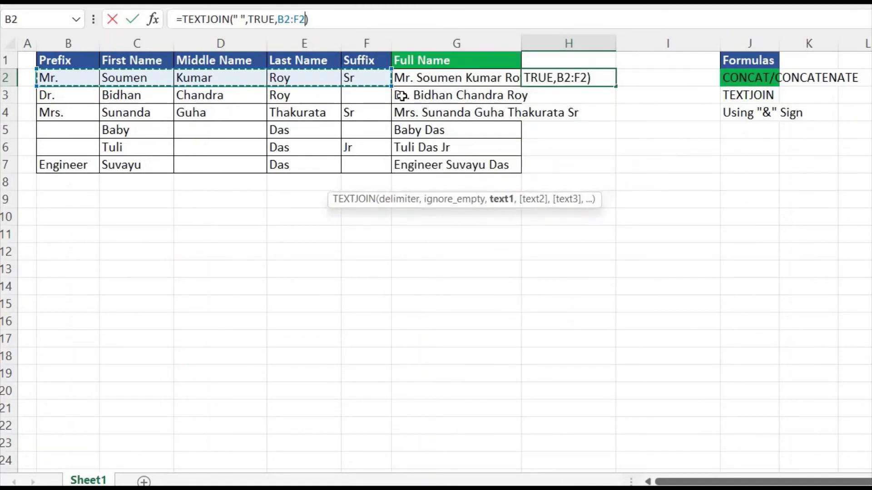
key("Return")
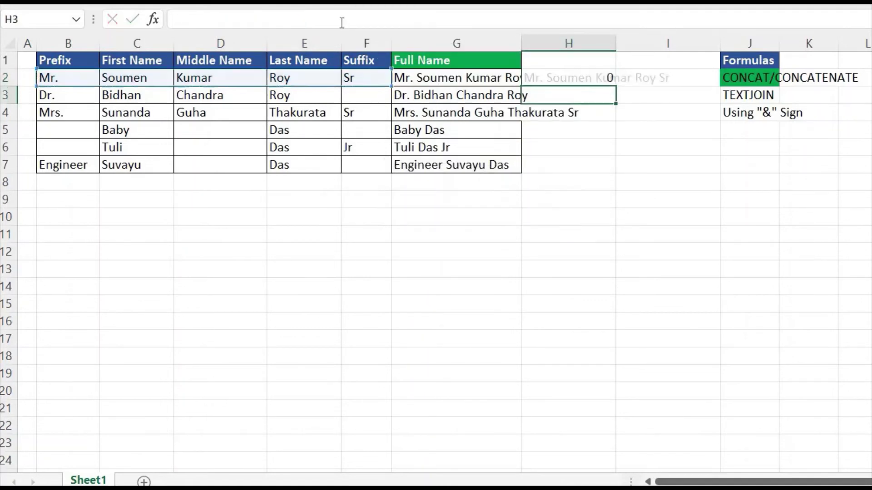
left_click(610, 78)
left_click_drag(622, 159, 621, 166)
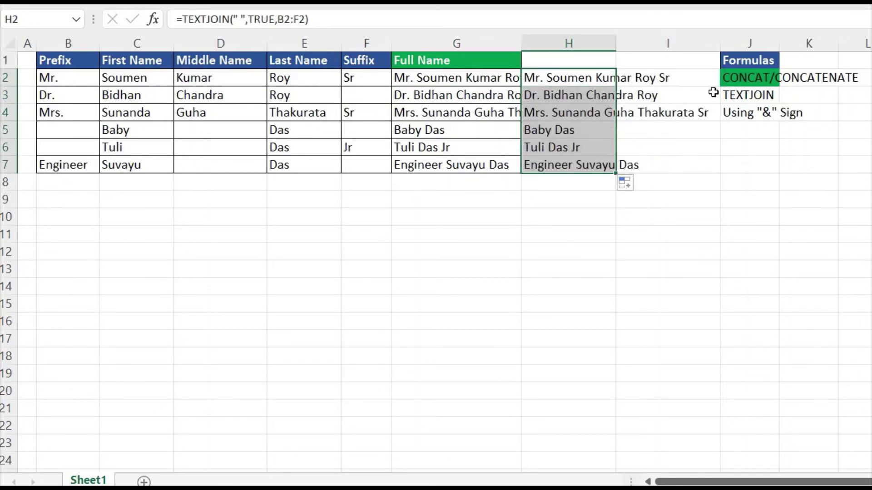
Repeat the green fill on the TEXTJOIN label in J3
left_click(745, 94)
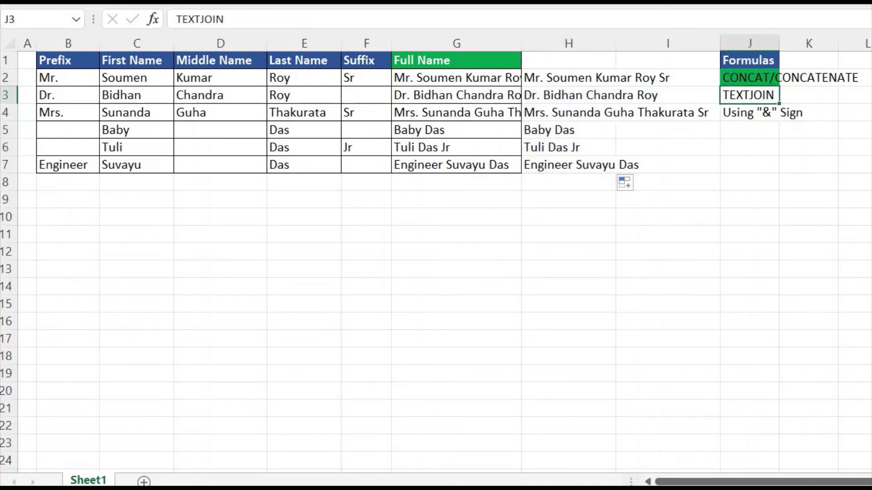
key("F4")
key("Left")
key("Left")
Clear the TEXTJOIN results from H2:H7
key("Up")
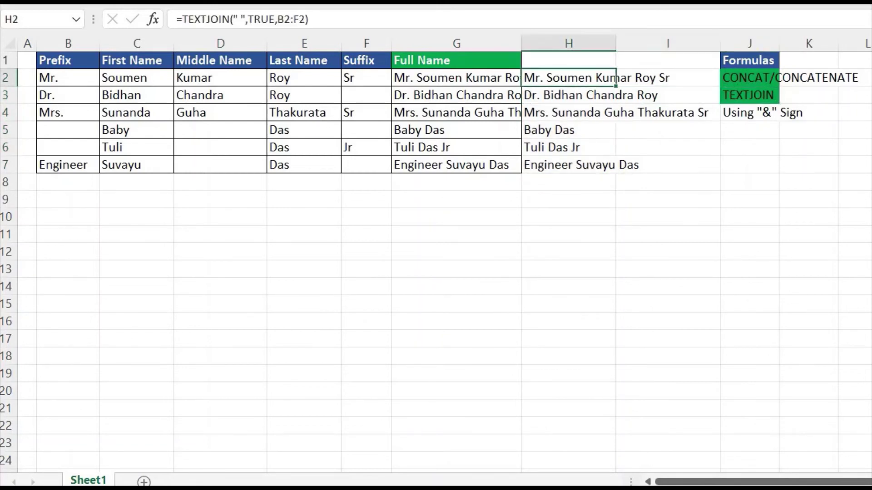
key("ctrl+shift+Down")
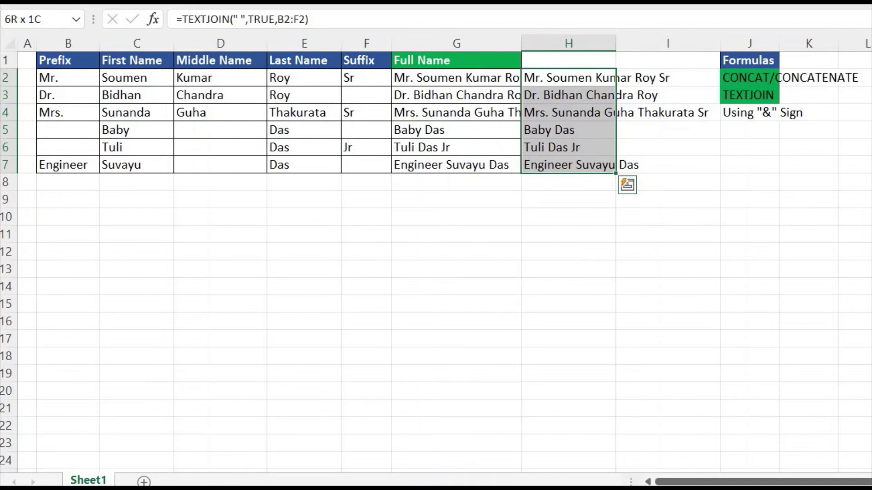
key("Delete")
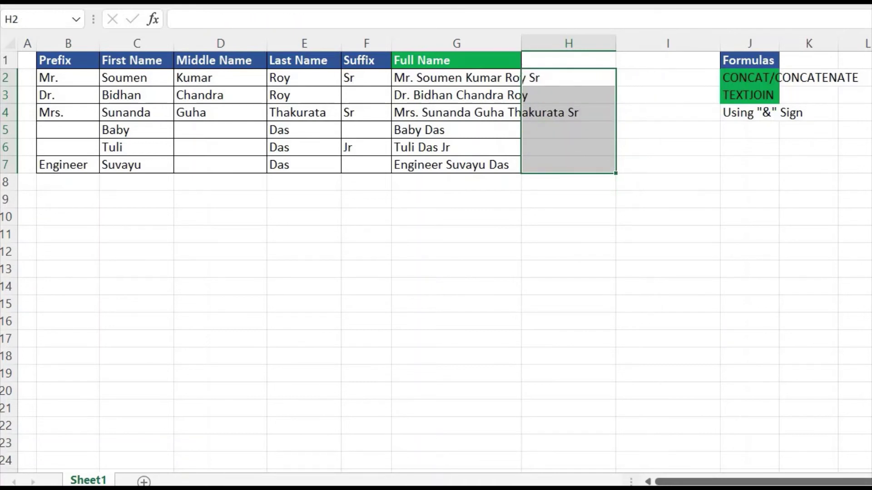
left_click(667, 78)
Enter =B2&C2 in H2, joining prefix and first name without a space (Mr.Soumen)
left_click(568, 77)
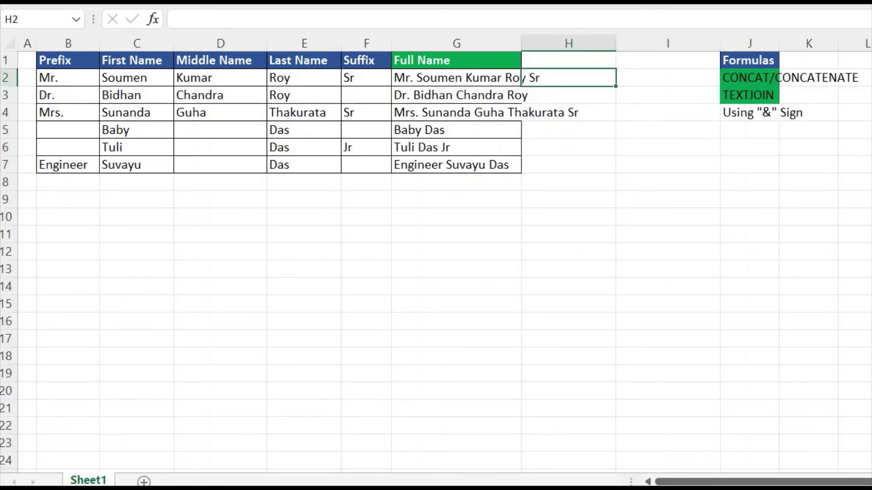
type("=")
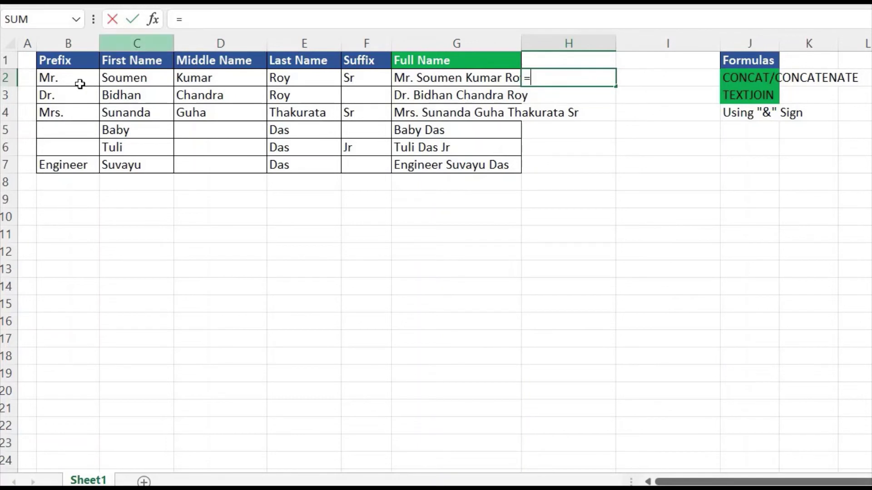
left_click(68, 80)
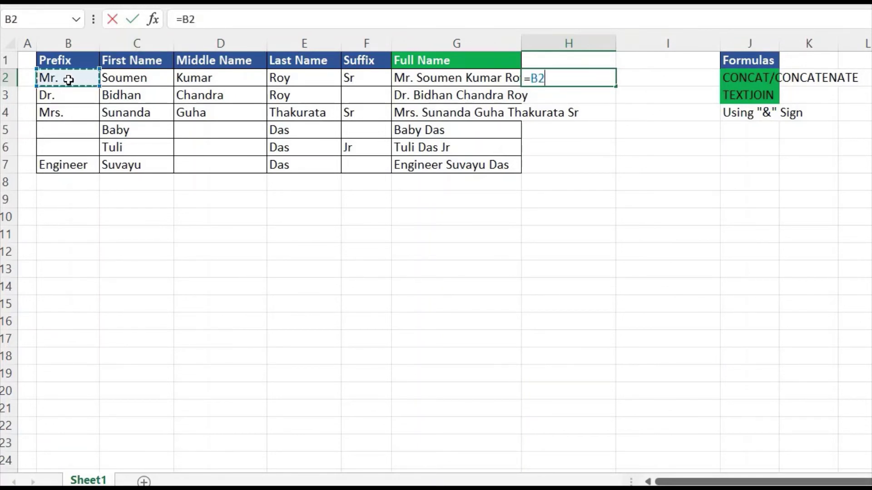
type("&")
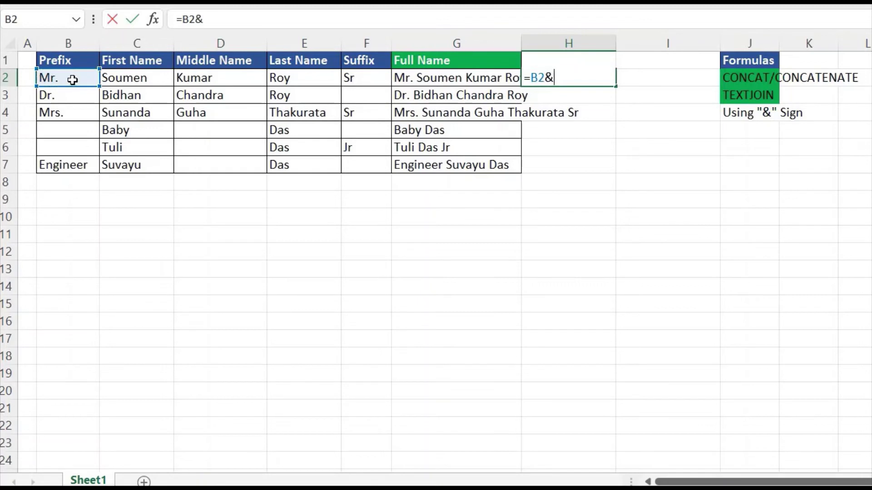
left_click(140, 80)
key("Return")
key("Up")
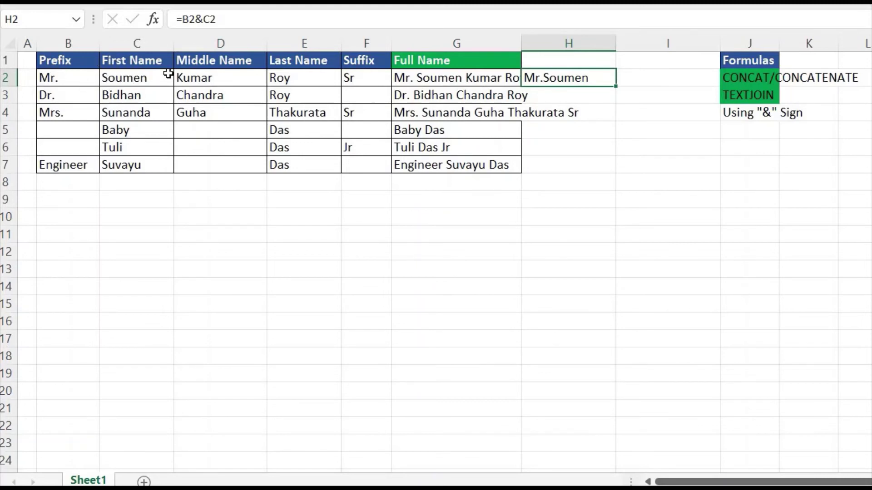
Change H2's formula to =B2&" "&C2 so it shows Mr. Soumen
left_click(203, 20)
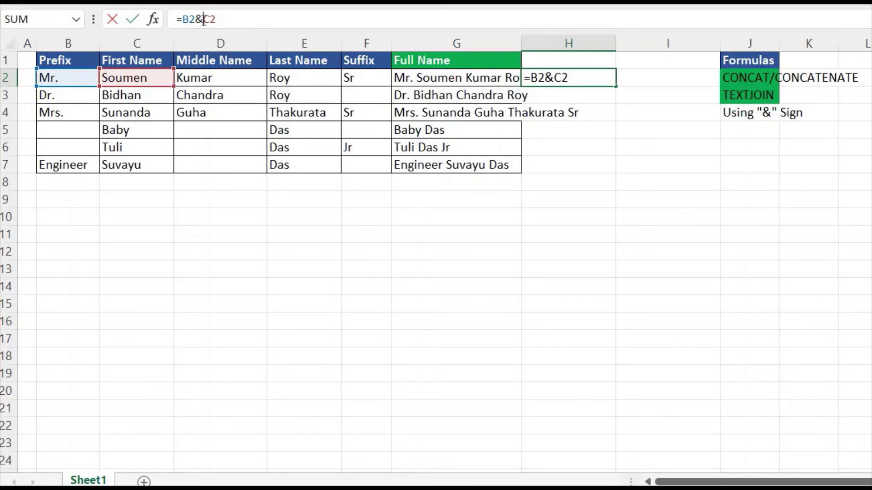
type("&")
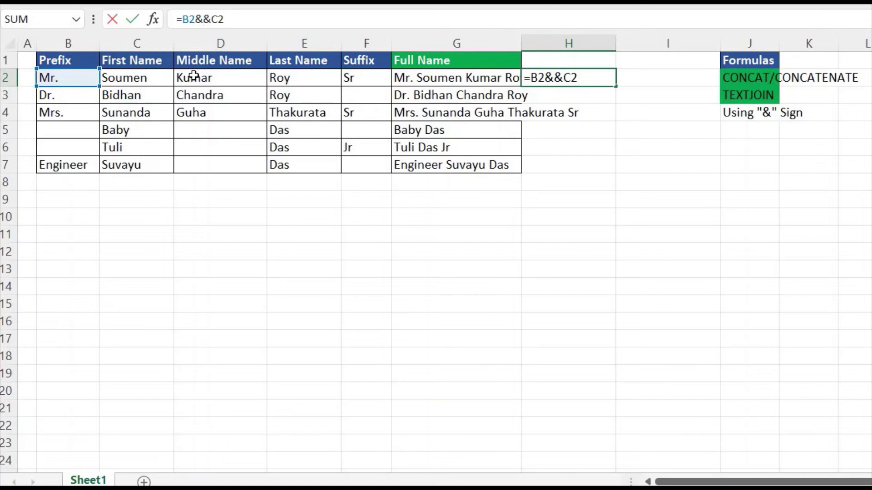
type("\" \"")
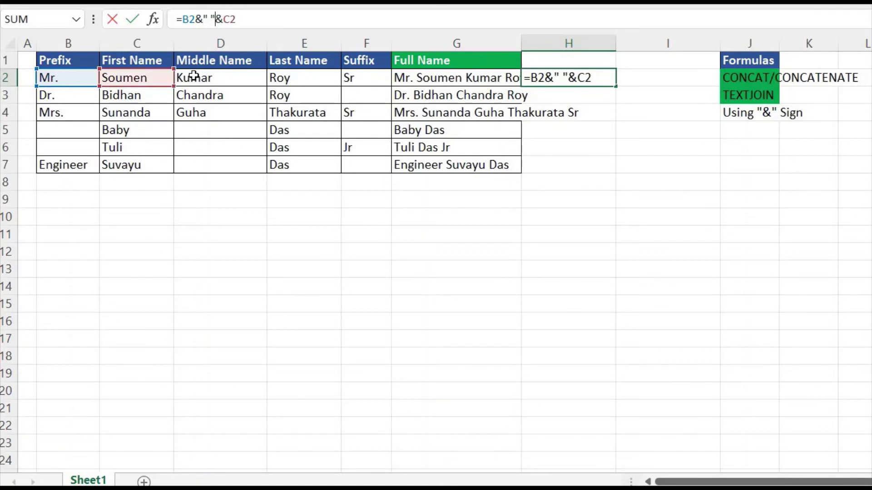
key("Return")
key("Up")
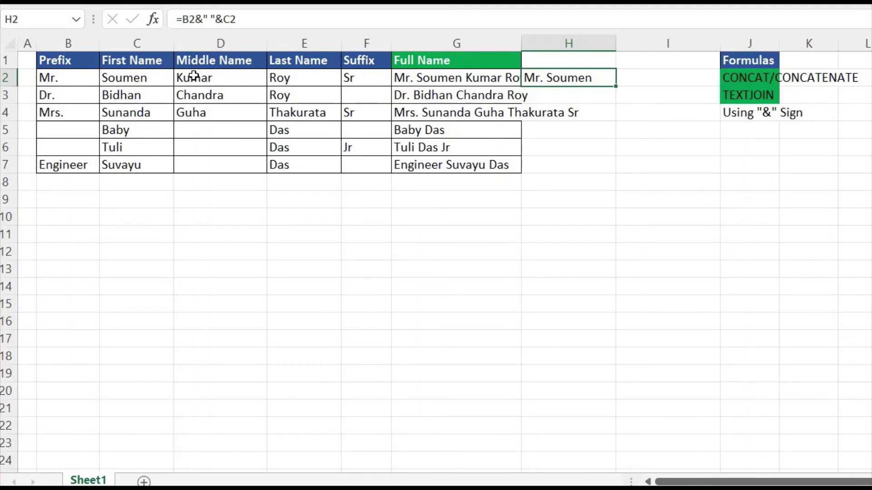
Append middle name D2, last name E2 and suffix F2 to the H2 formula with &
left_click(271, 21)
type("&")
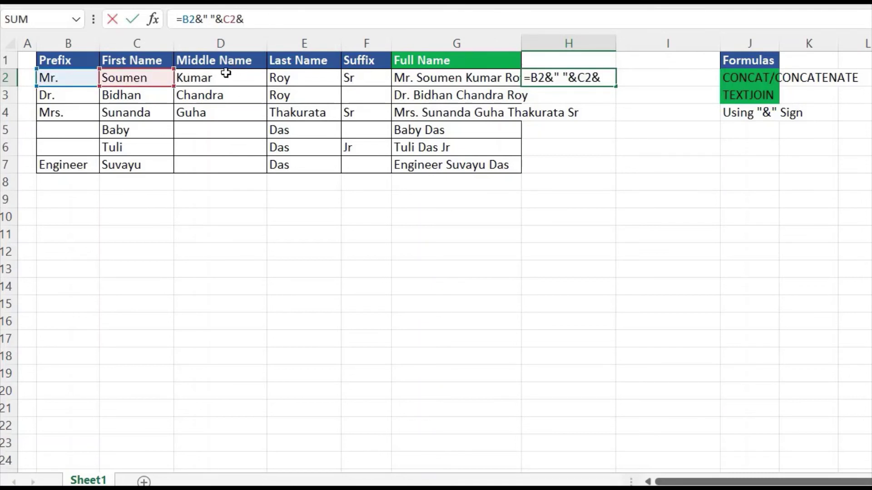
left_click(223, 76)
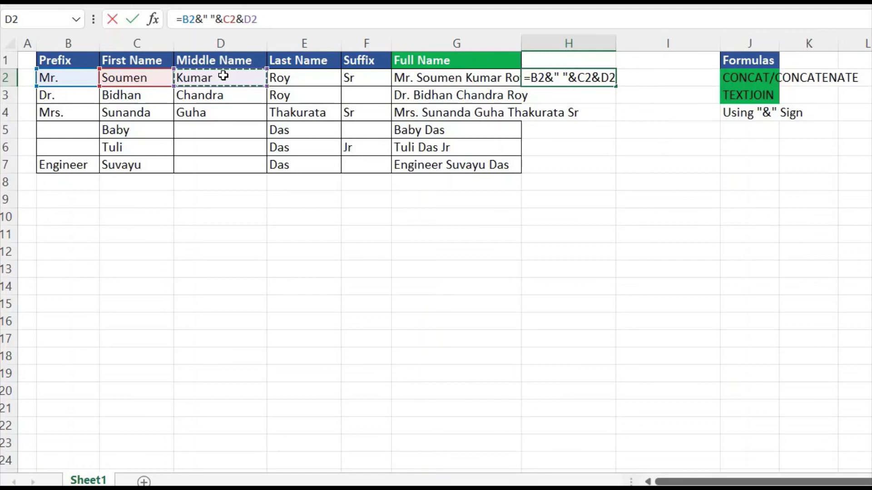
type("&")
left_click(299, 80)
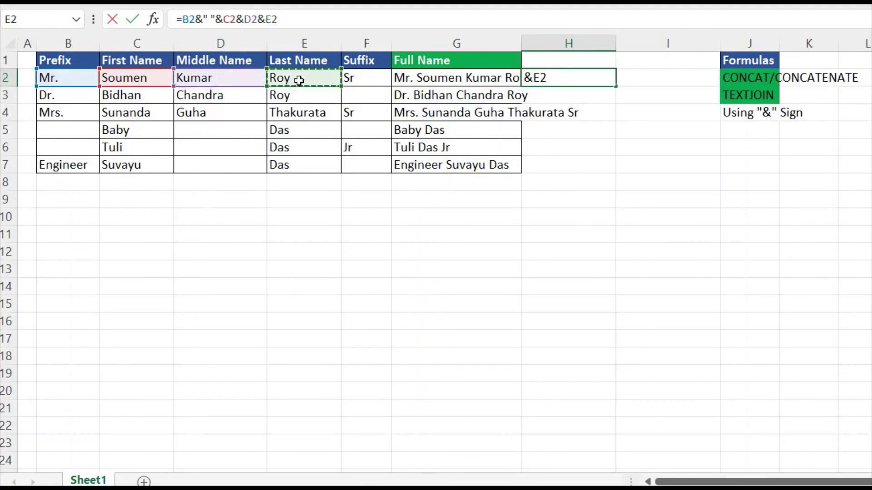
type("&")
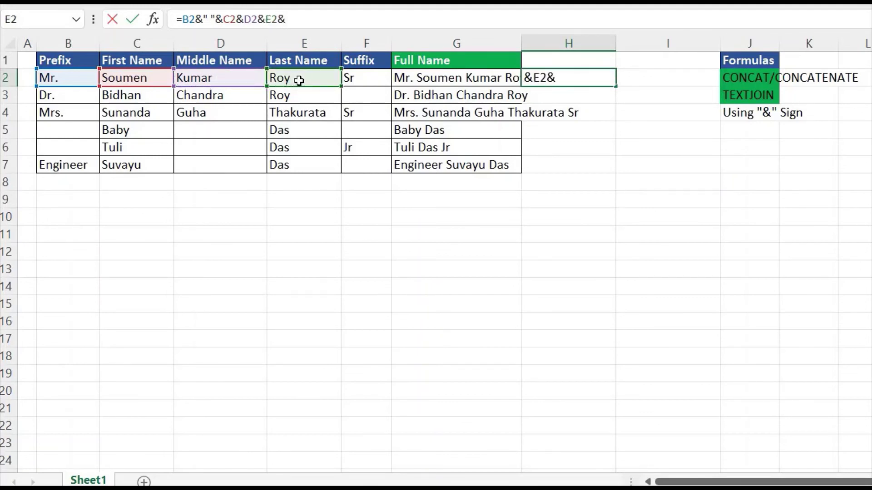
left_click(363, 80)
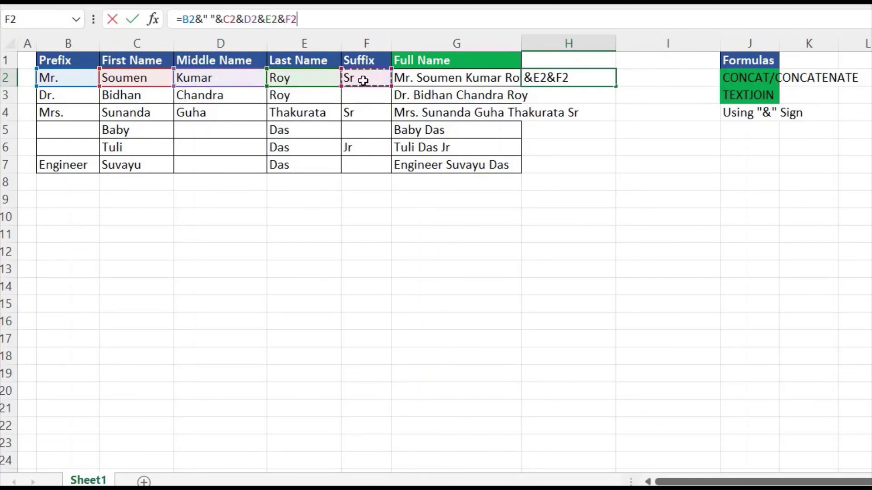
Insert " " separators so H2 reads =B2&" "&C2&" "&D2&" "&E2&" "&F2
left_click(226, 19)
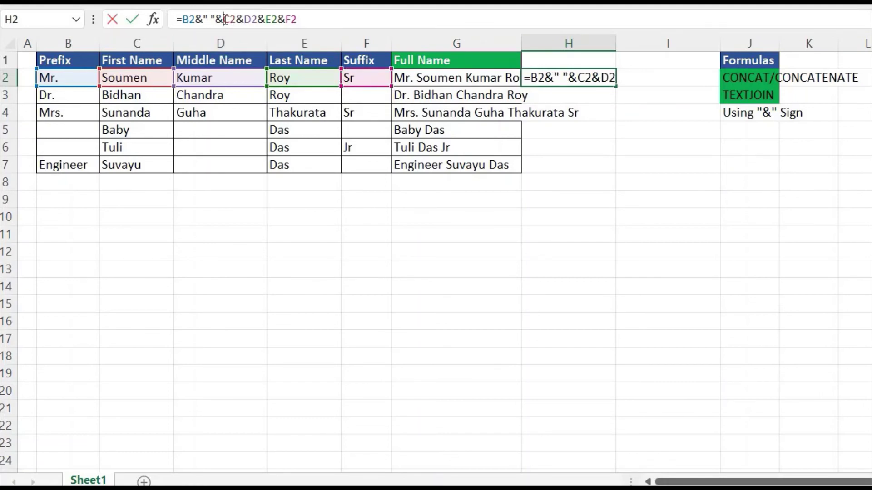
type("\" \"")
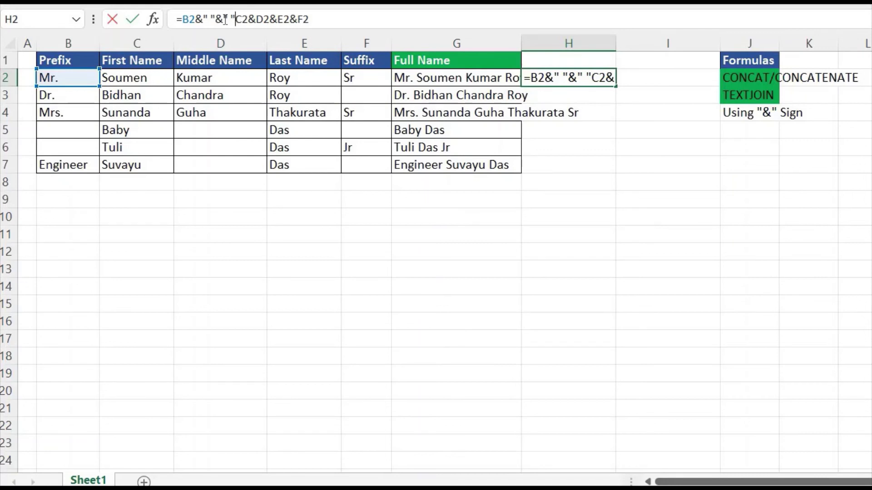
type("&")
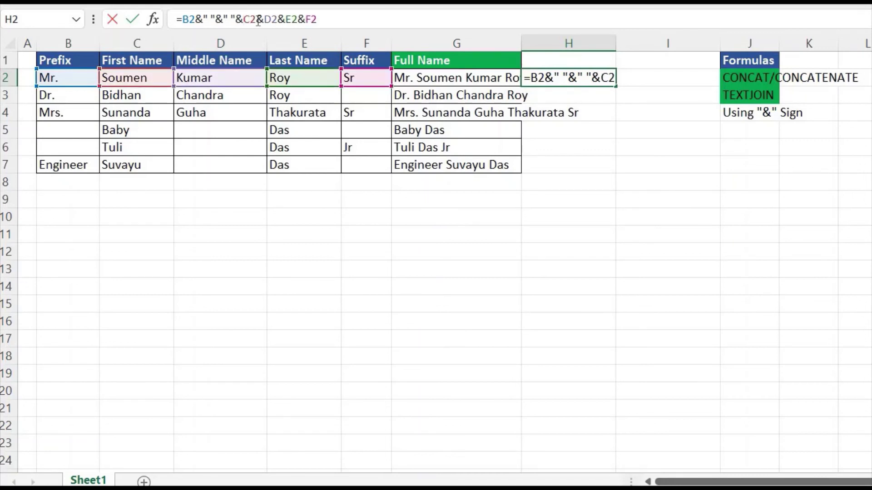
left_click(257, 19)
type("&\" ")
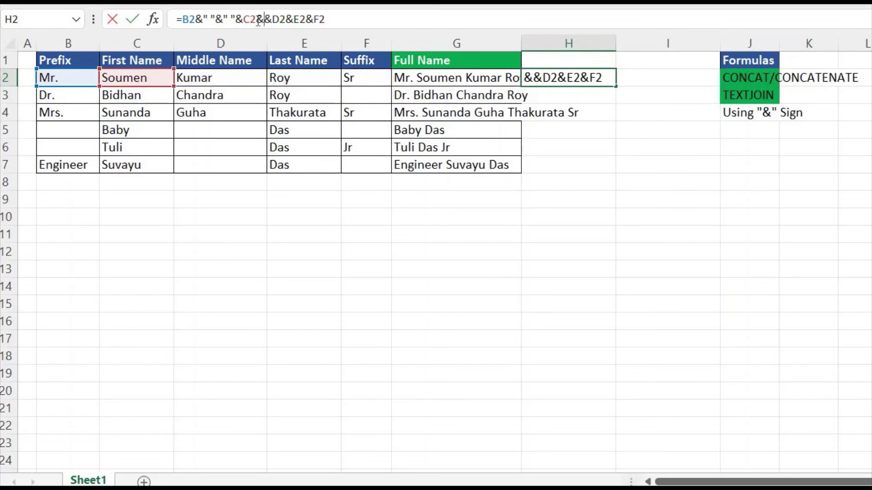
type("\"")
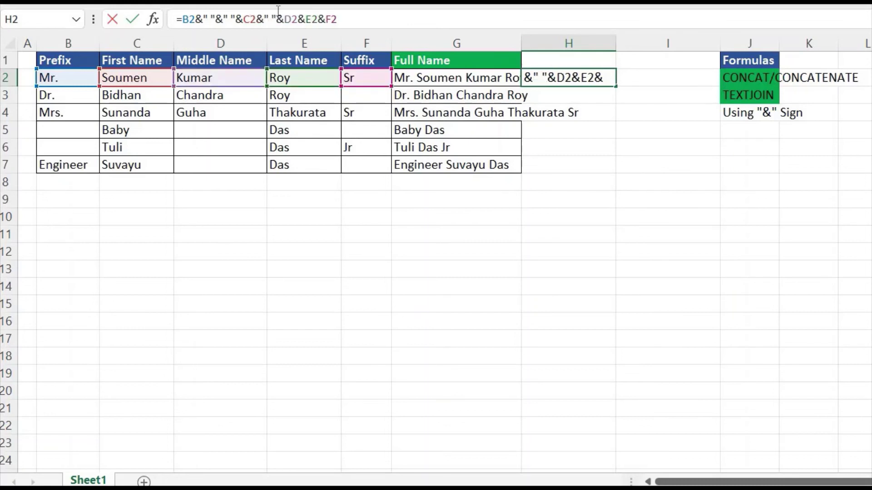
left_click(300, 19)
type("&\" \"")
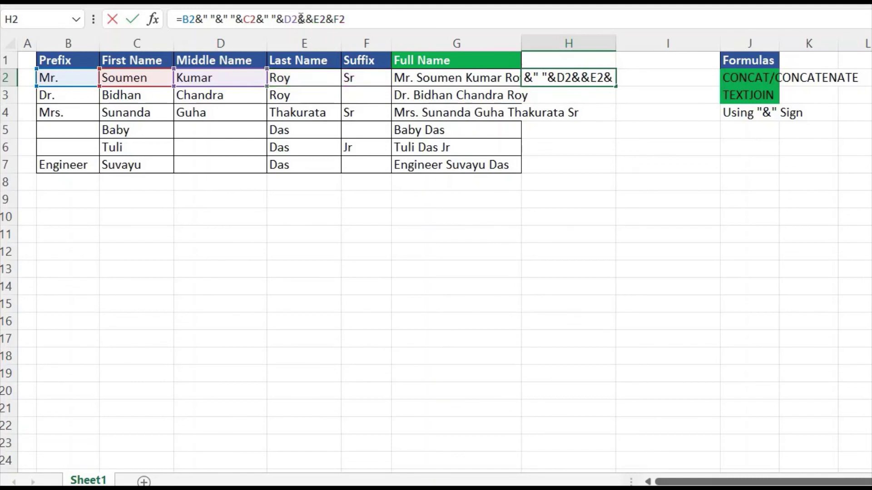
left_click(338, 19)
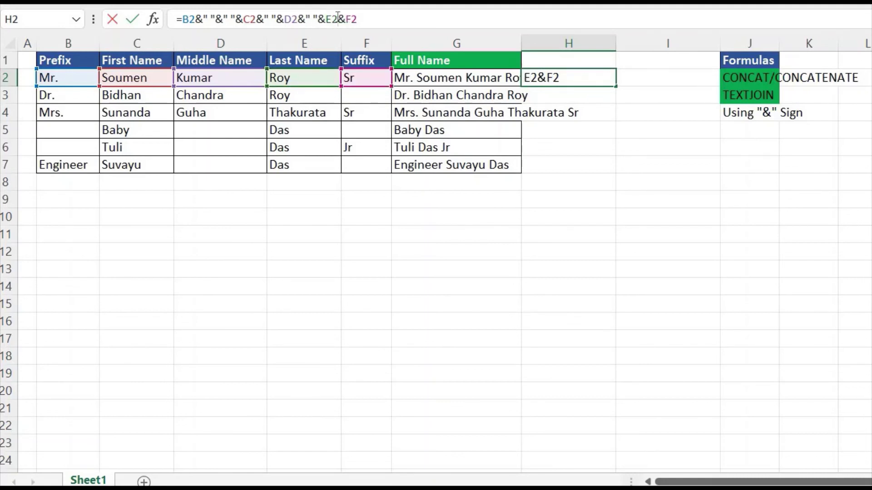
type("&\" ")
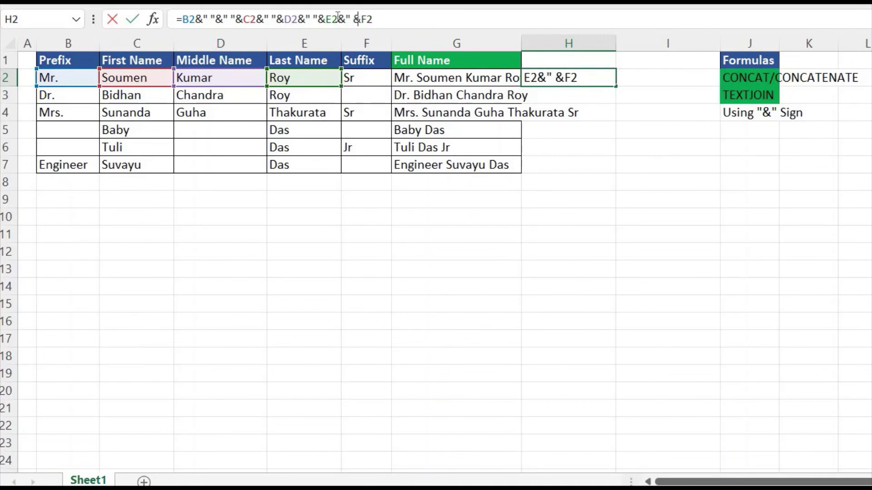
type("\"")
key("Return")
Fill the H2 full-name formula down through H7 with Ctrl+D and review the results
key("Up")
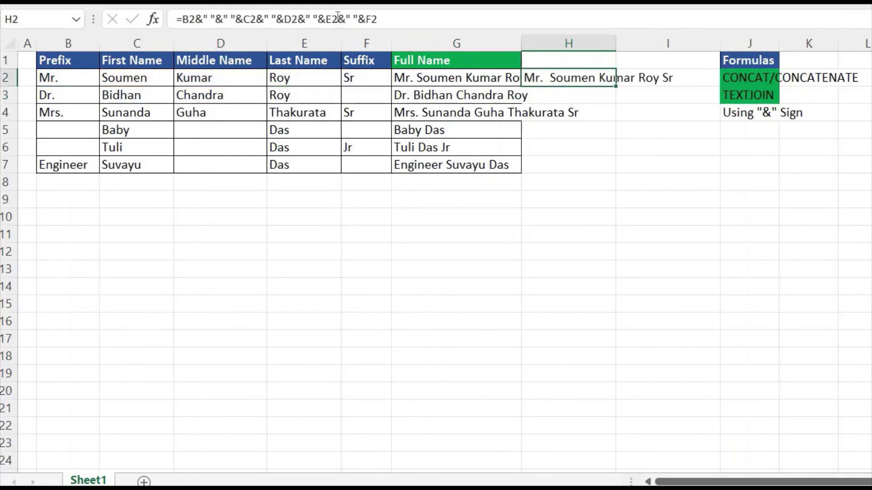
key("Left")
key("ctrl+Down")
key("Right")
key("ctrl+shift+Up")
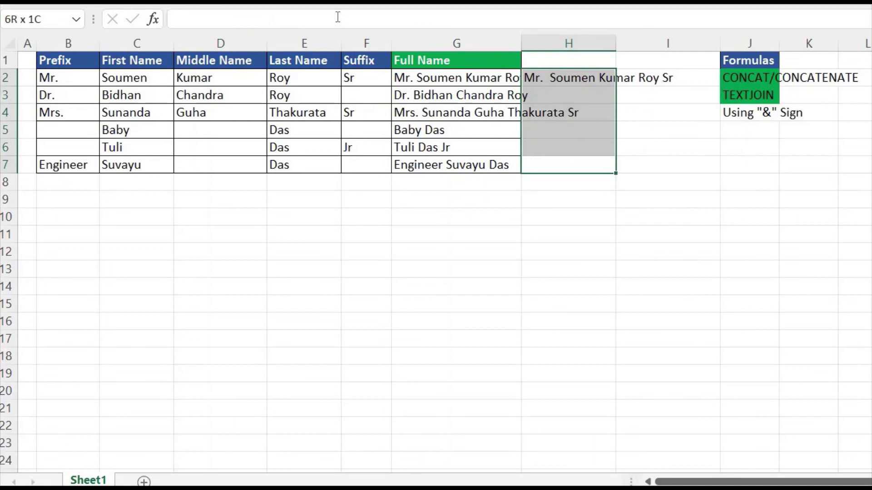
key("ctrl+d")
key("Up")
key("Up")
key("Up")
key("Up")
key("Up")
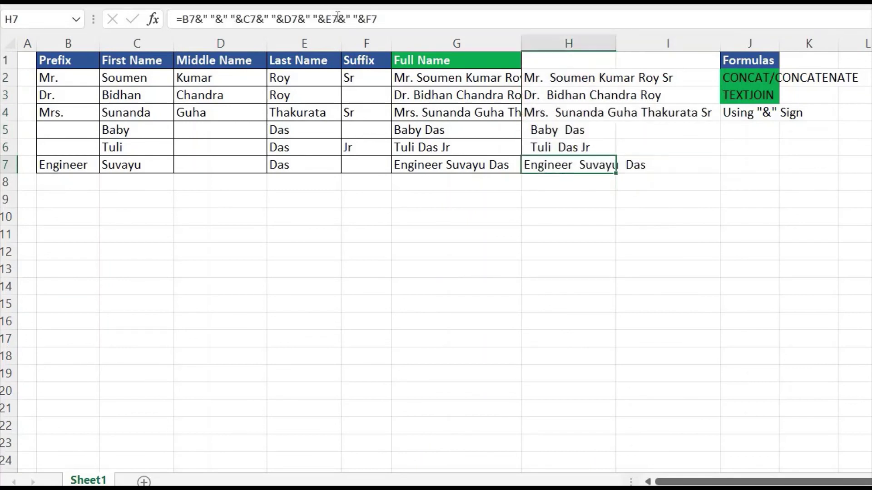
key("Down")
key("Down")
key("Down")
key("Down")
key("Up")
key("Up")
key("Up")
key("Up")
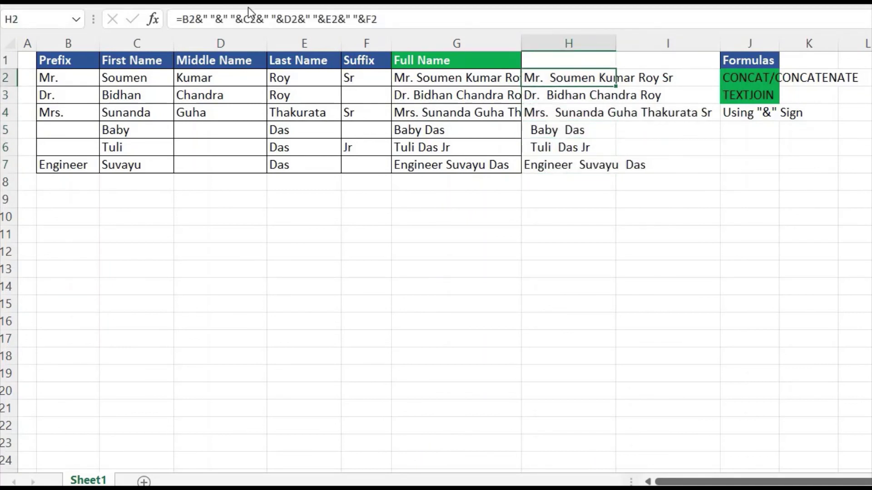
Wrap H2's formula in TRIM: =TRIM(B2&" "&C2&" "&D2&" "&E2&" "&F2)
left_click(181, 19)
type("tri")
key("Tab")
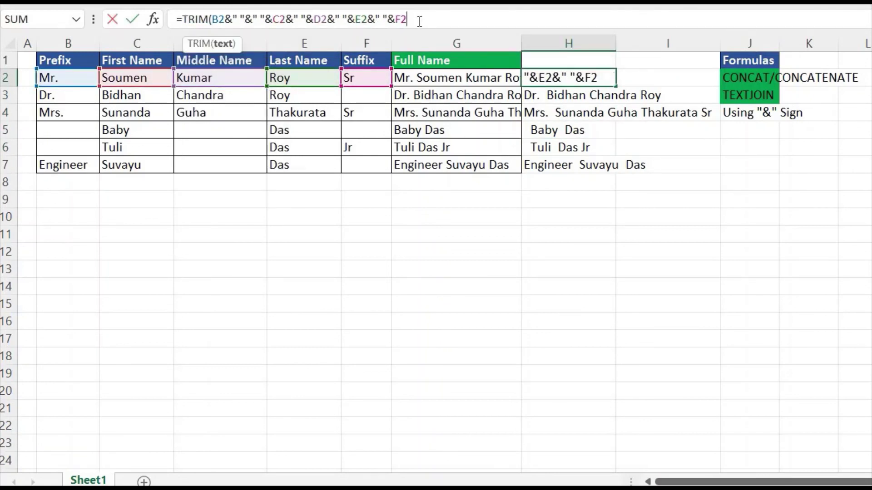
type(")")
key("Return")
Fill the TRIM formula from H2 down through H7
key("Up")
key("ctrl+shift+Down")
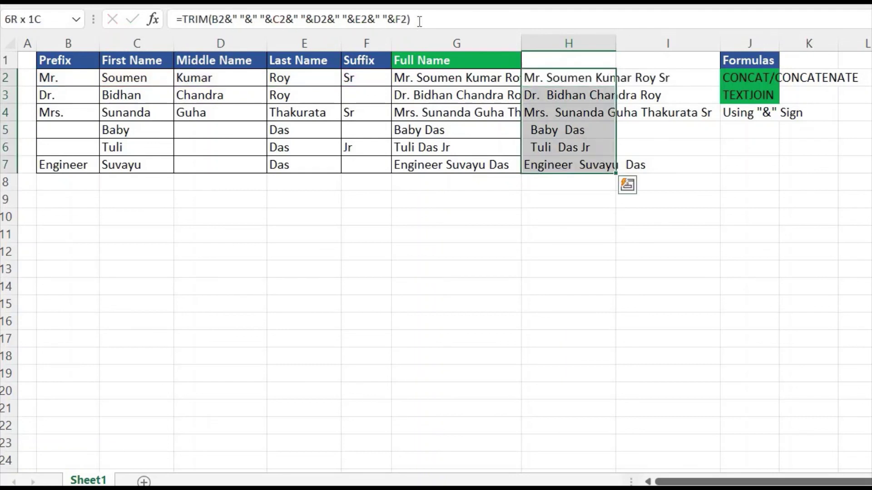
key("ctrl+d")
key("Down")
key("Up")
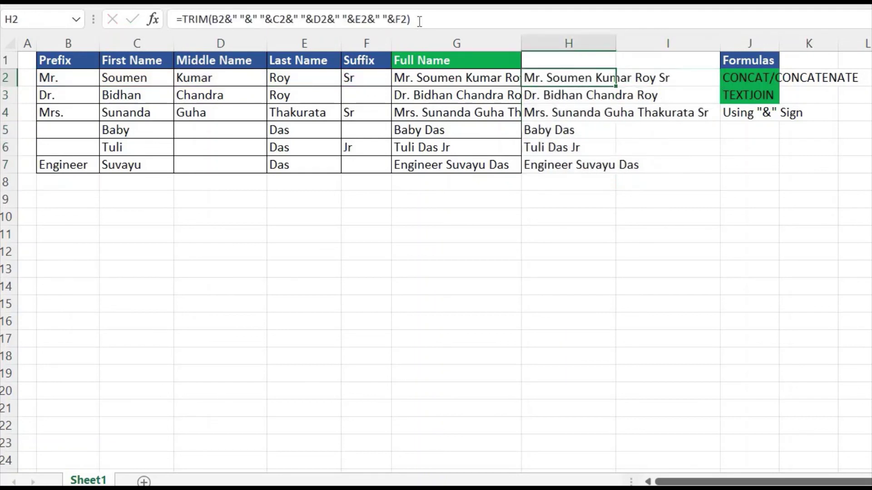
key("Up")
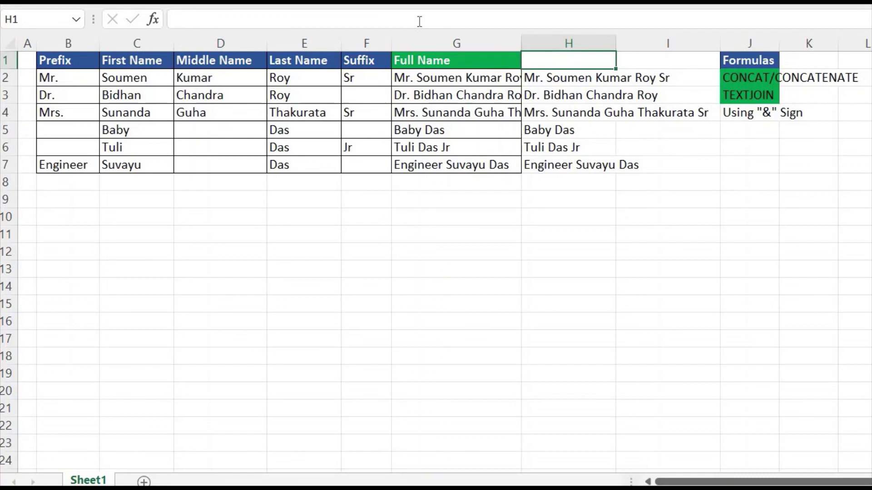